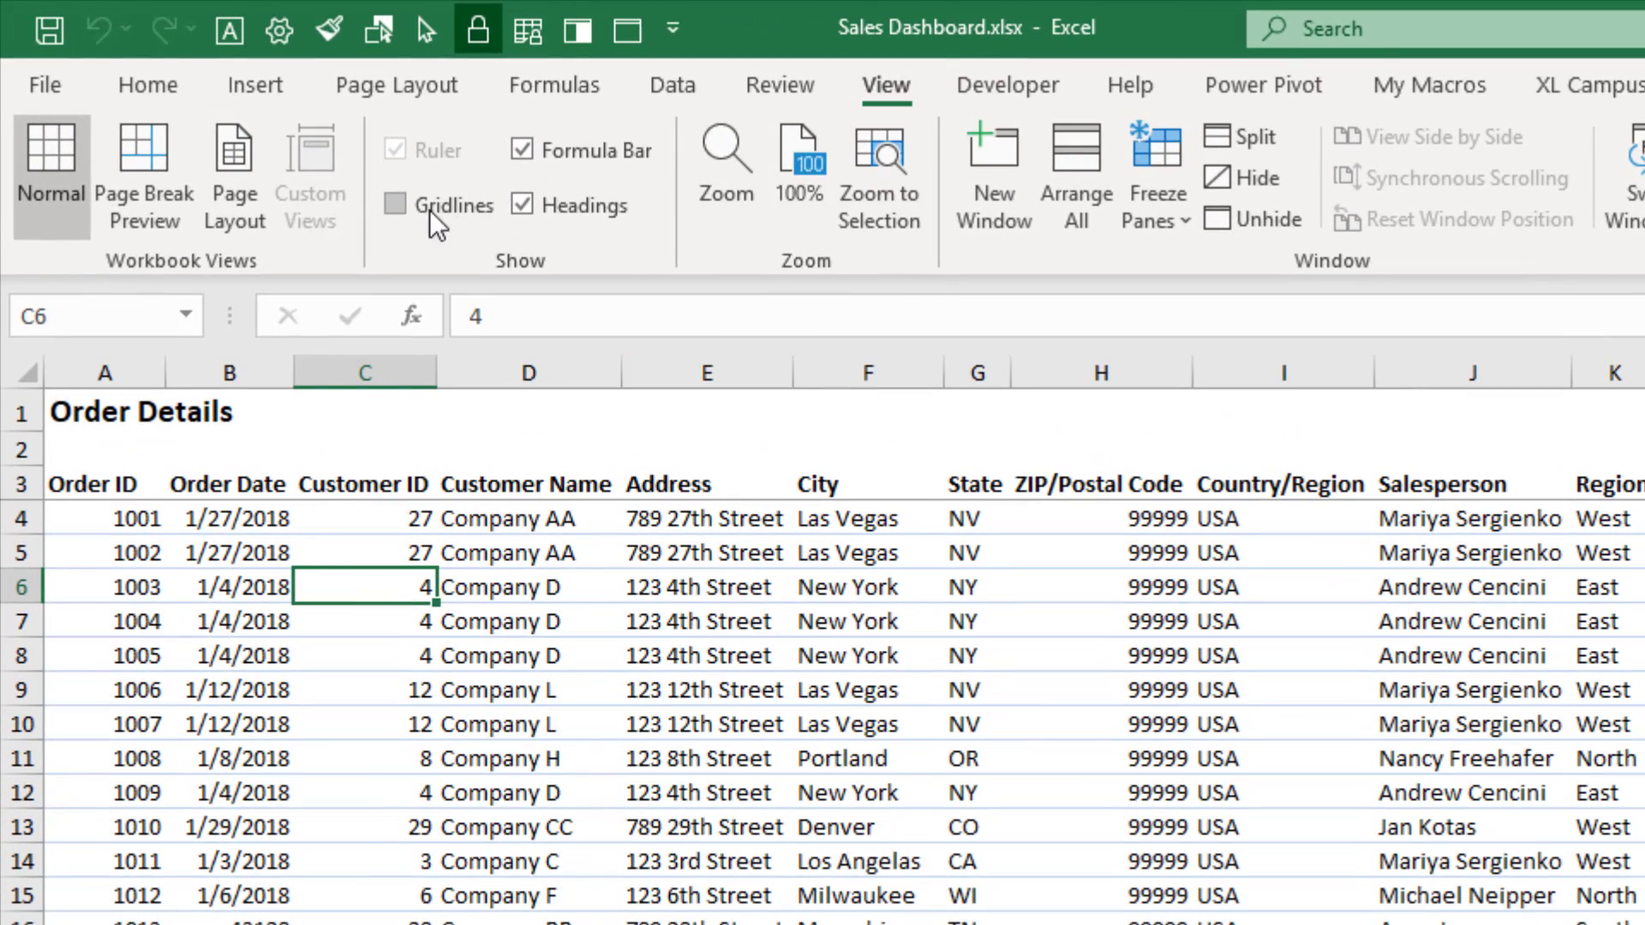
# - Turn the sheet's gridlines on, then hide them again
pyautogui.click(394, 203)
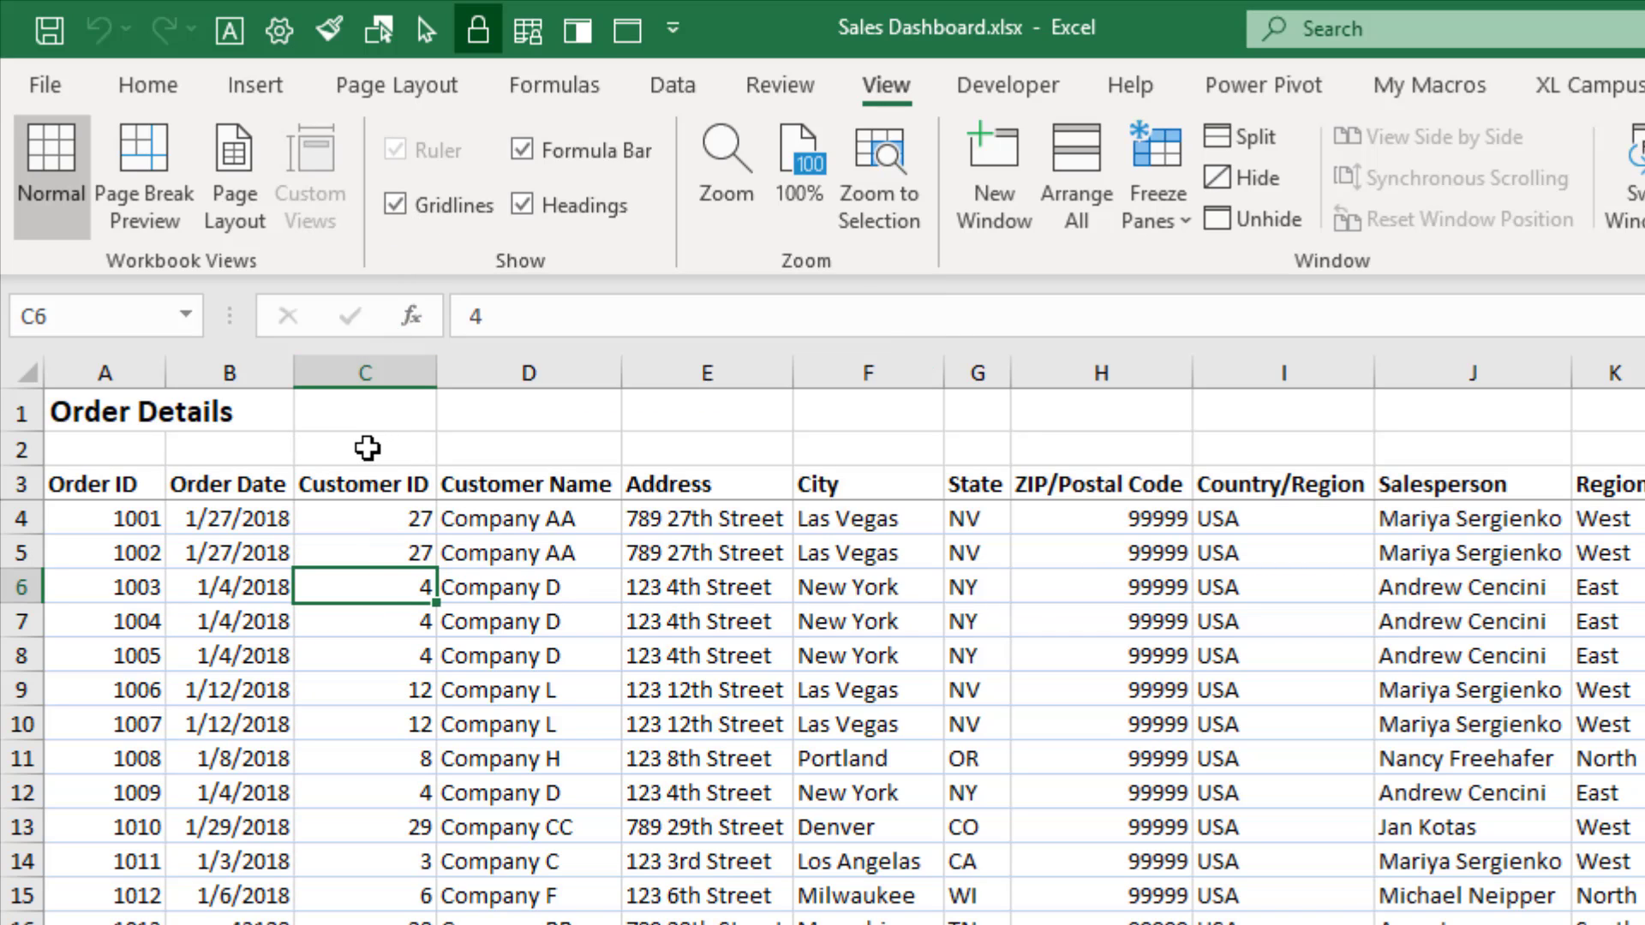
pyautogui.click(396, 204)
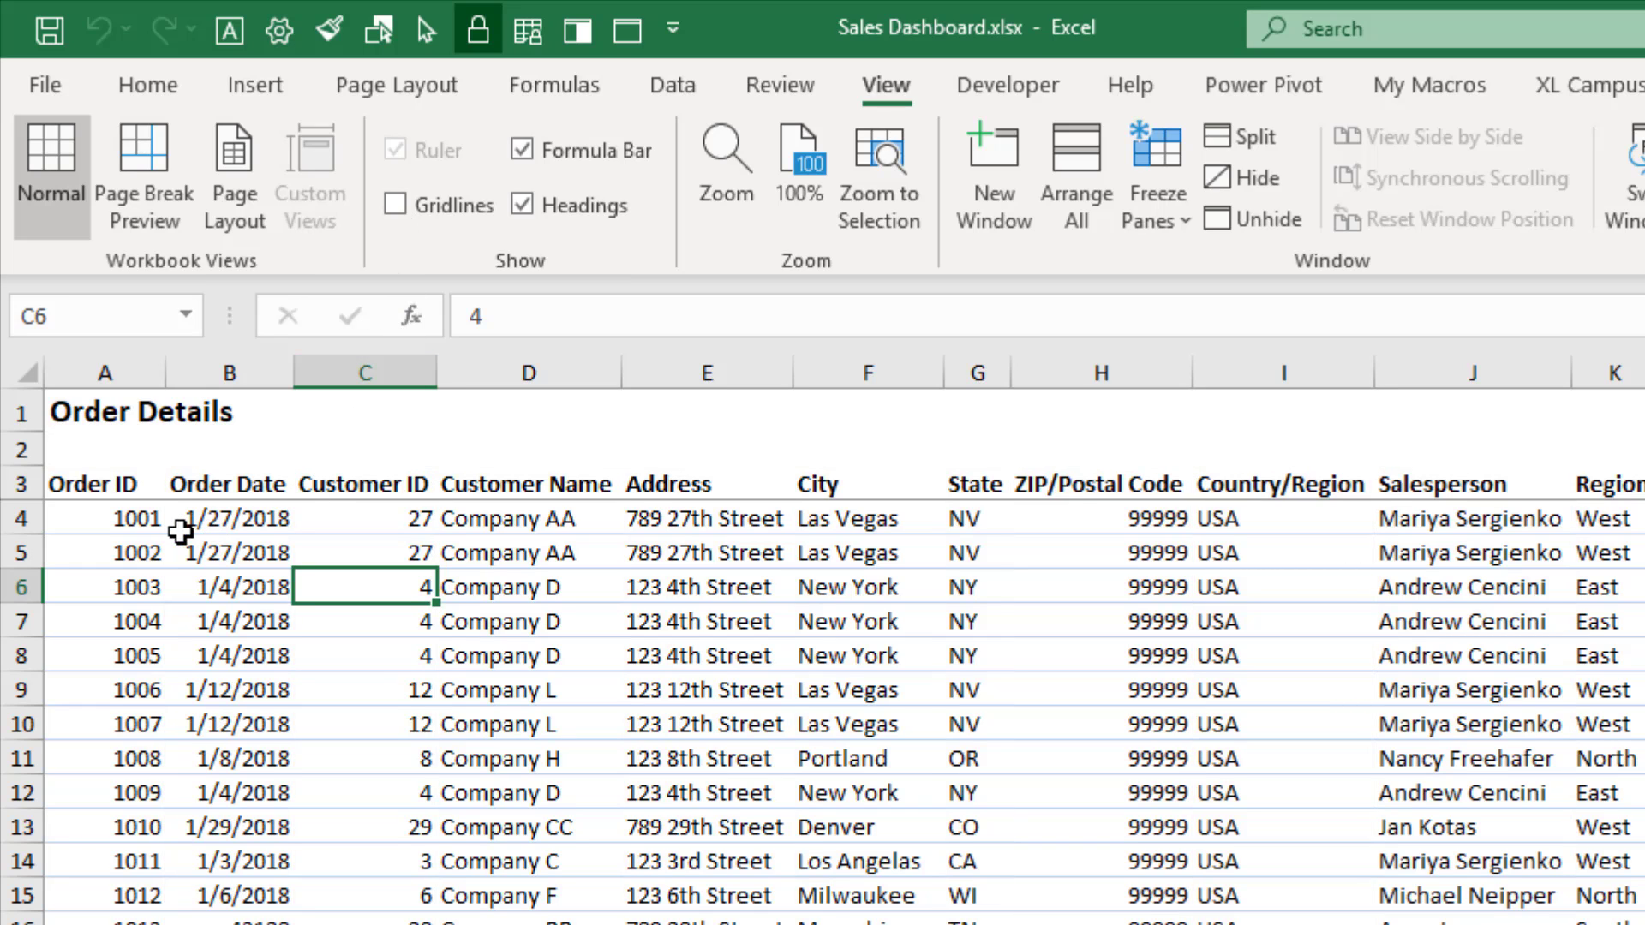
pyautogui.scroll(-4, 171, 690)
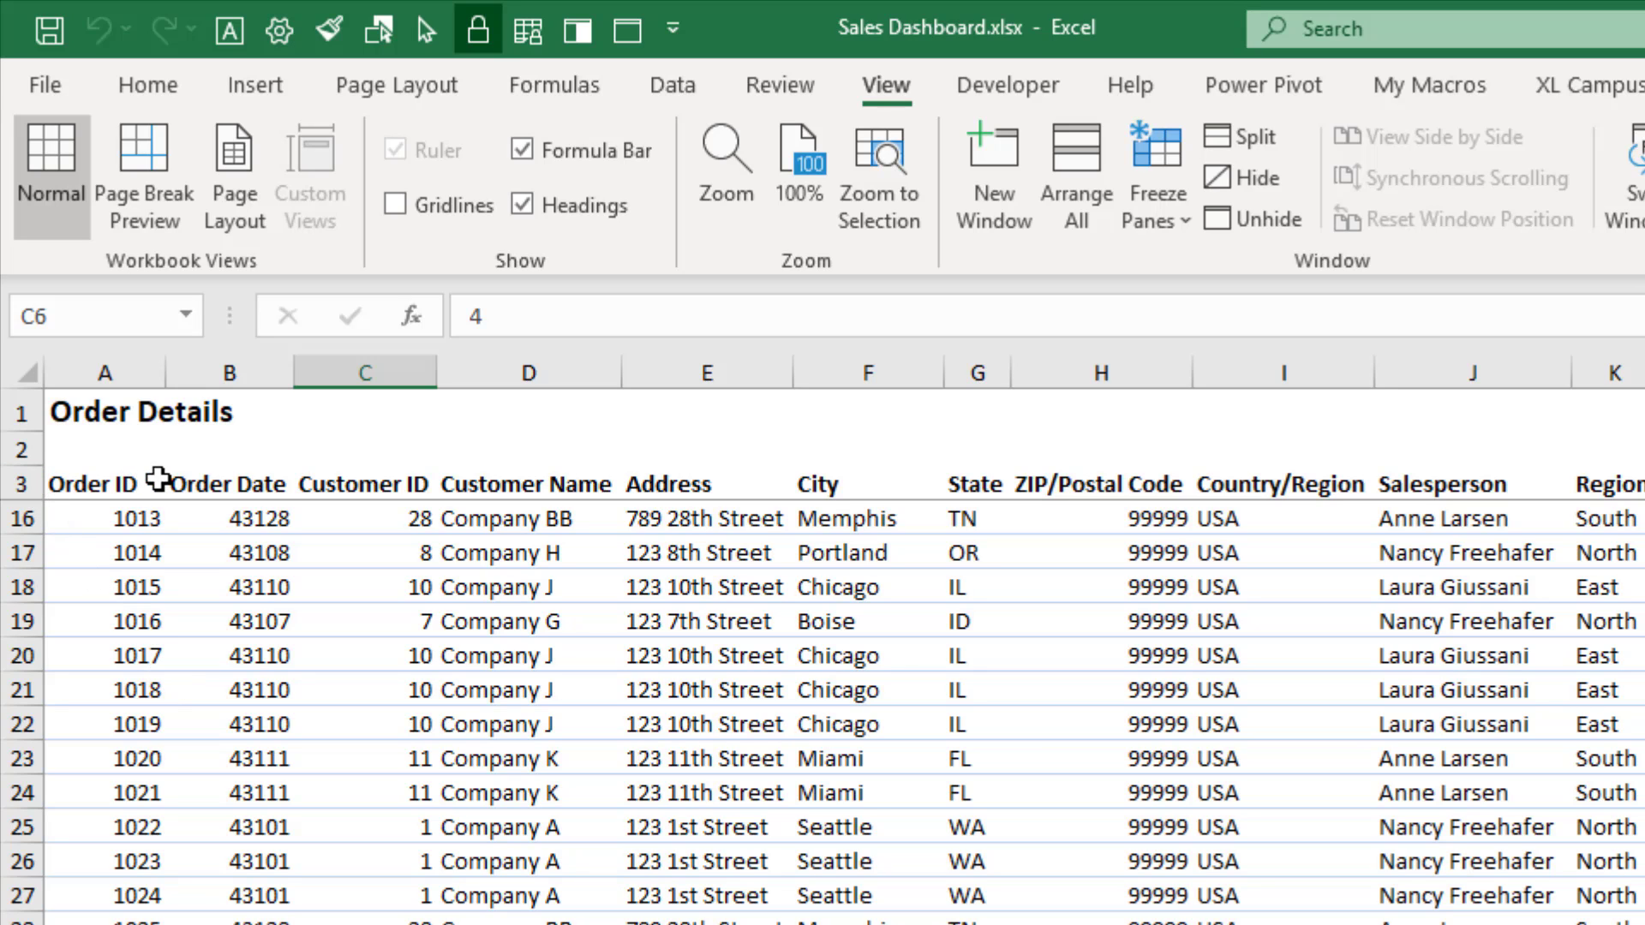
pyautogui.scroll(4, 314, 822)
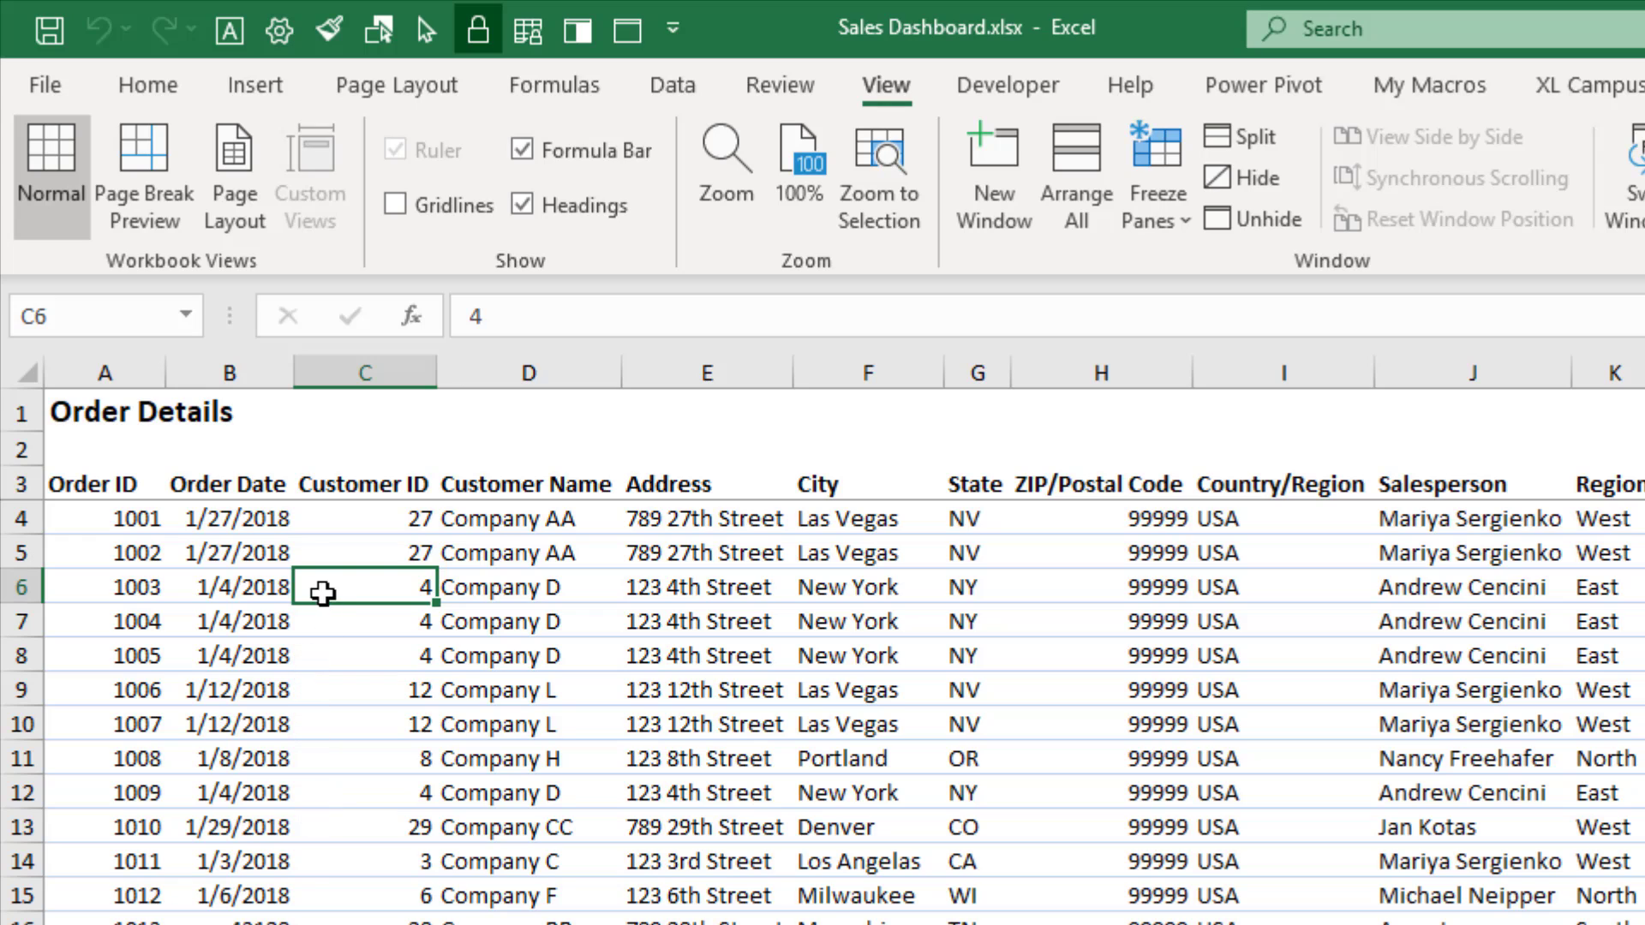
# - Open a second workbook window, view Sales by Product, close it, then reopen it
pyautogui.click(987, 183)
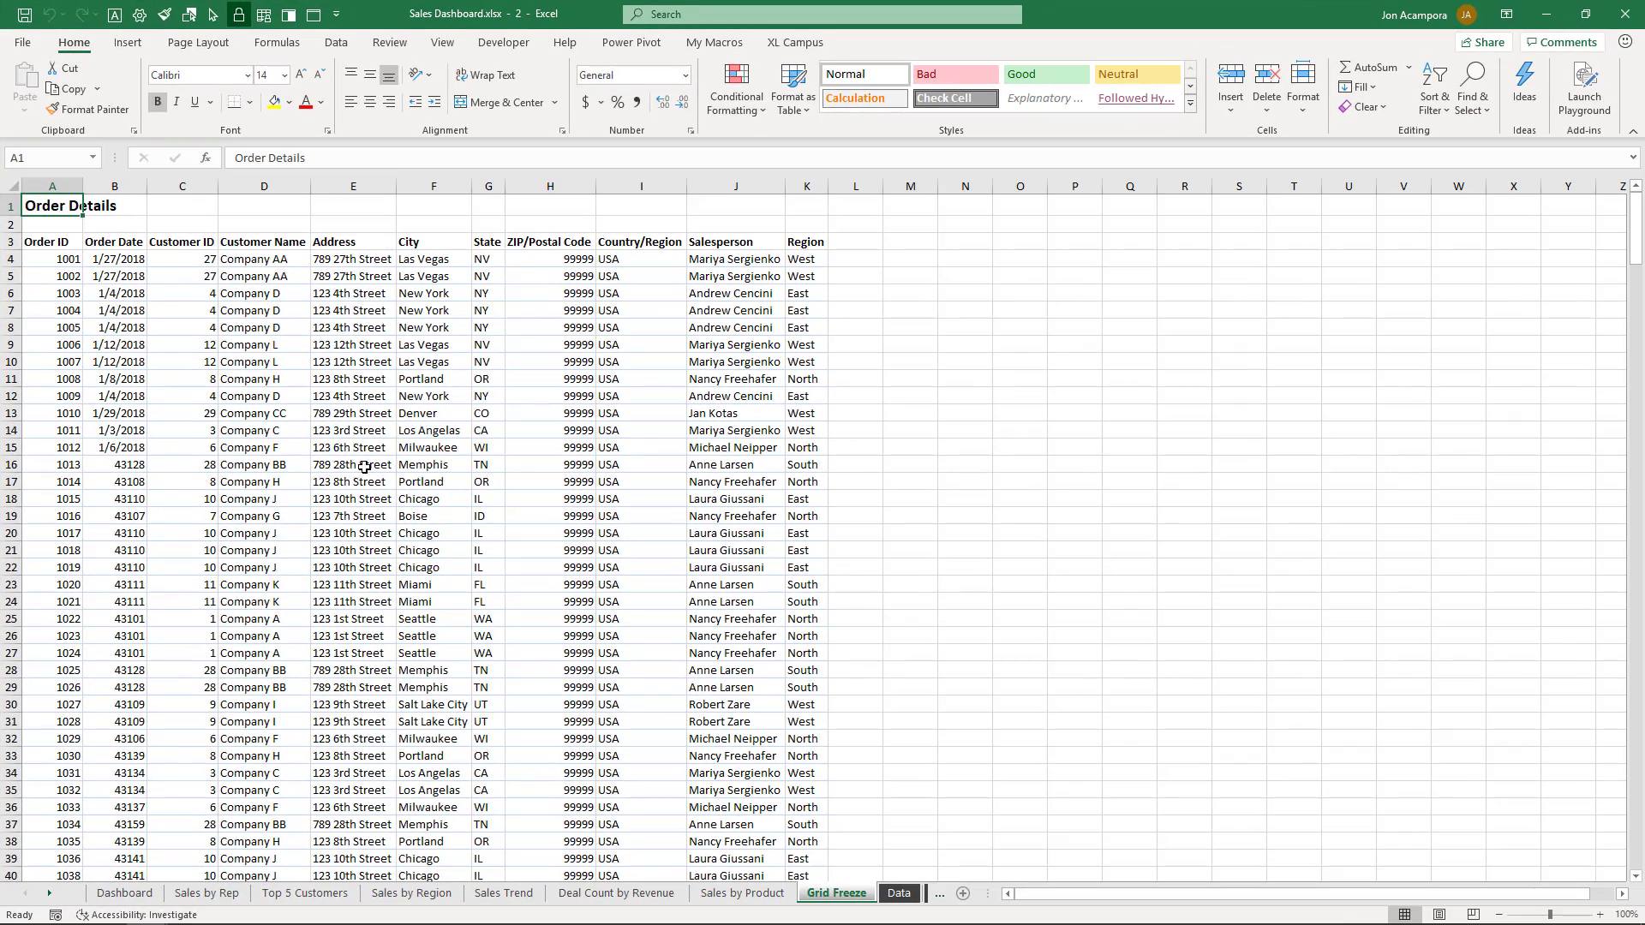
pyautogui.click(718, 892)
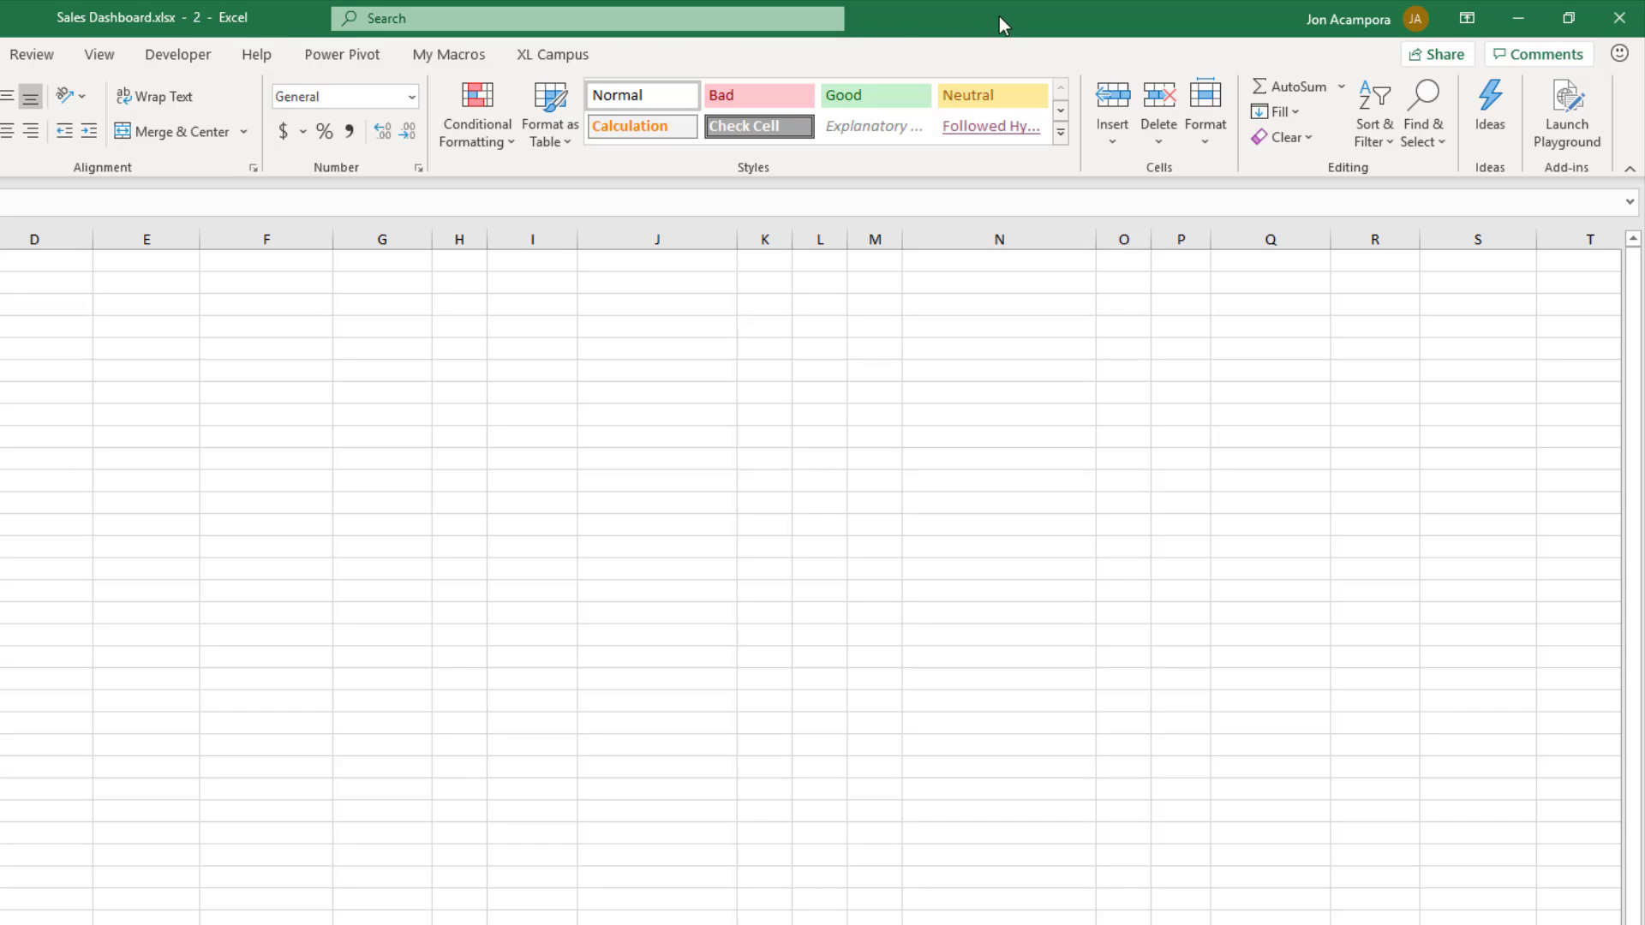
pyautogui.click(1615, 21)
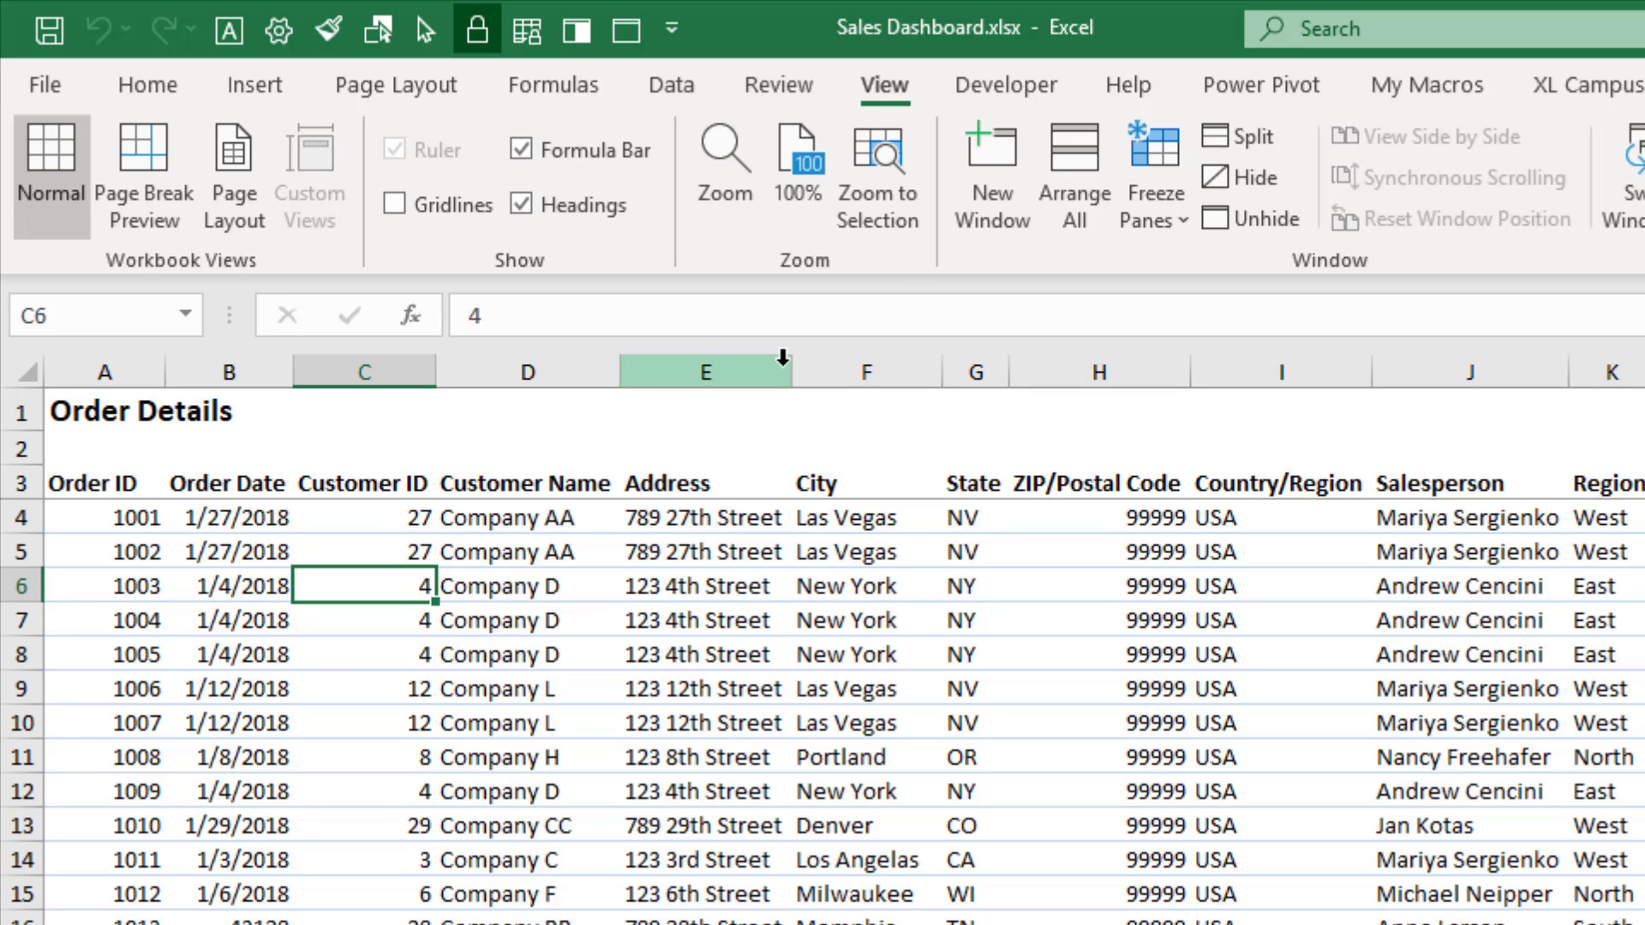
pyautogui.click(986, 208)
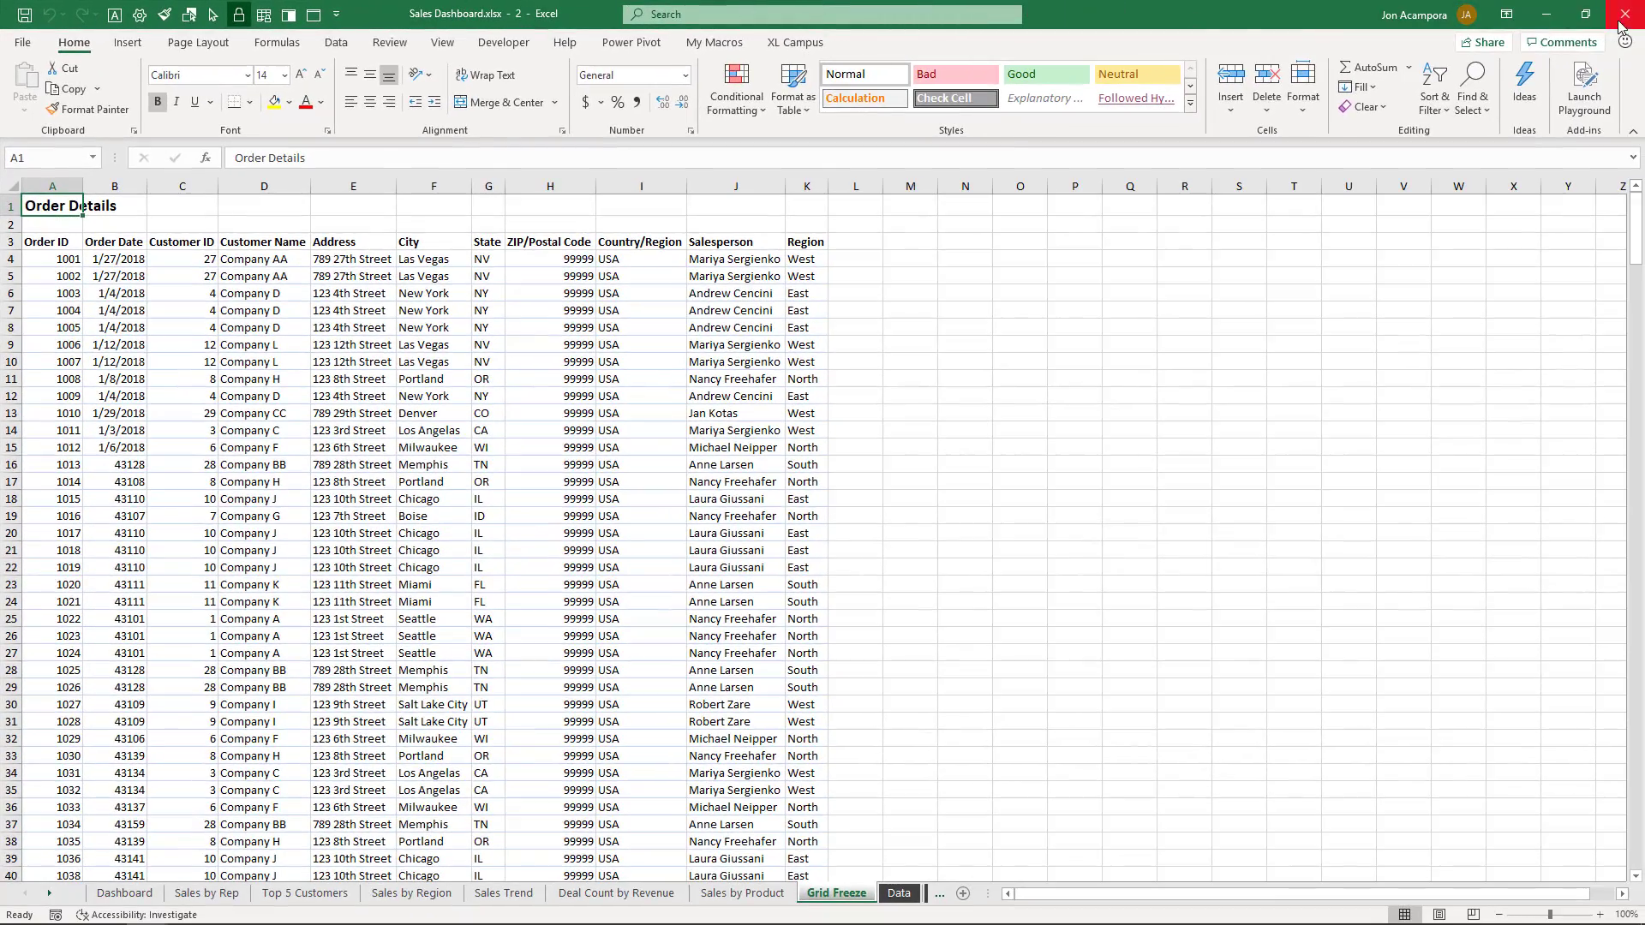
# - Close the 'Sales Dashboard.xlsx - 2' window and save the workbook
pyautogui.click(1624, 14)
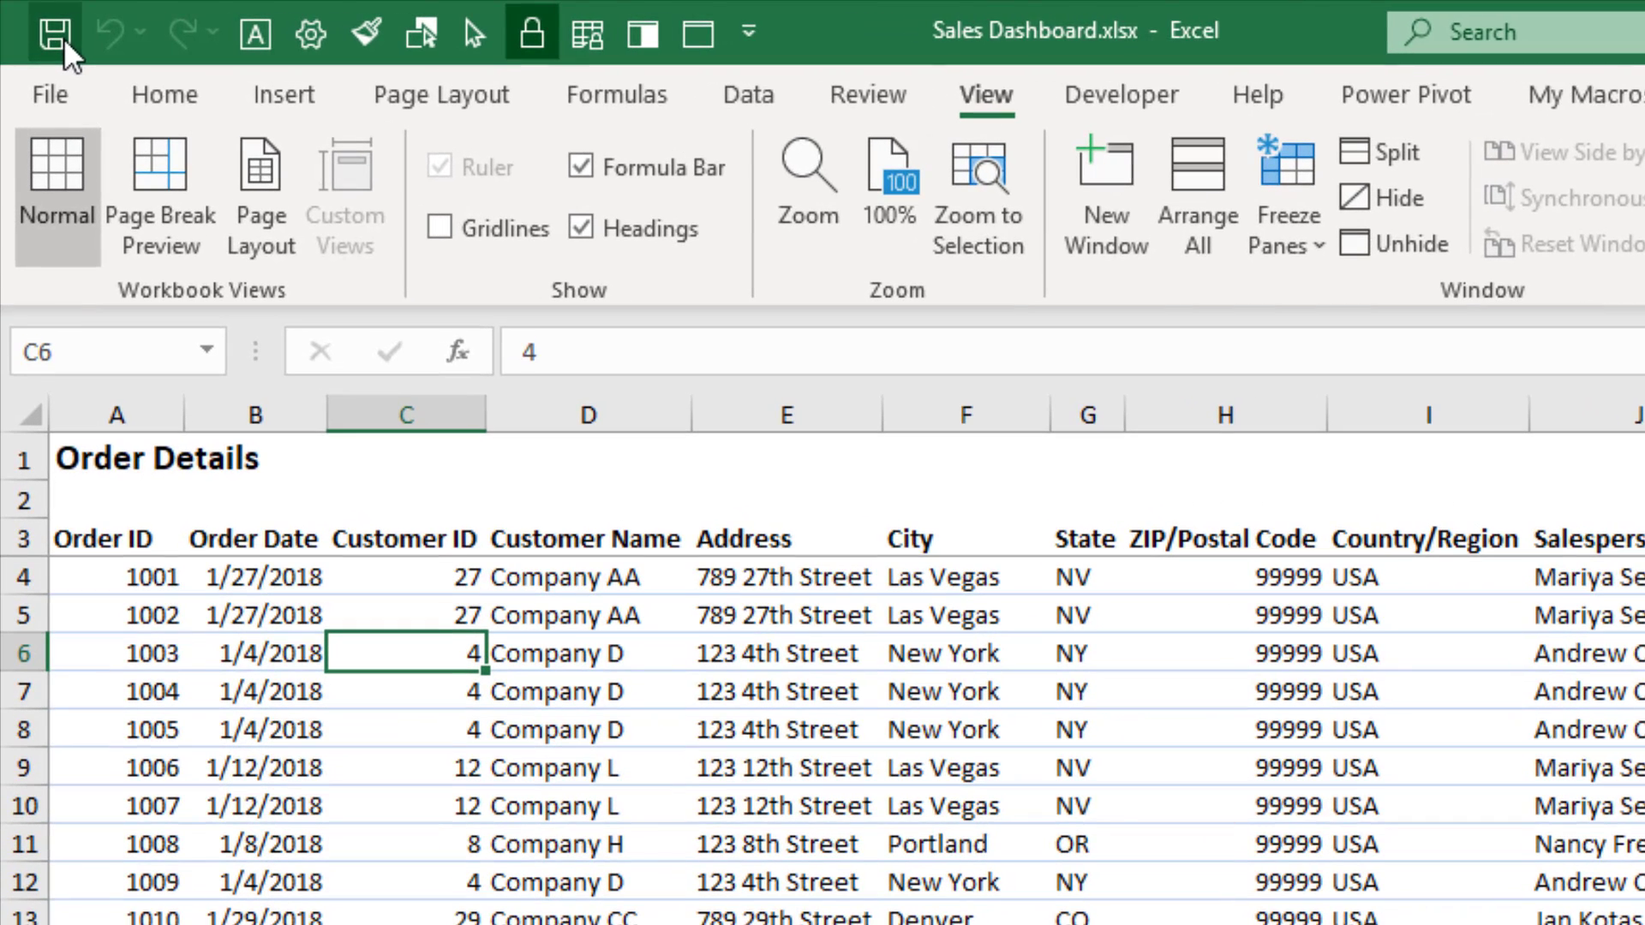
pyautogui.click(51, 32)
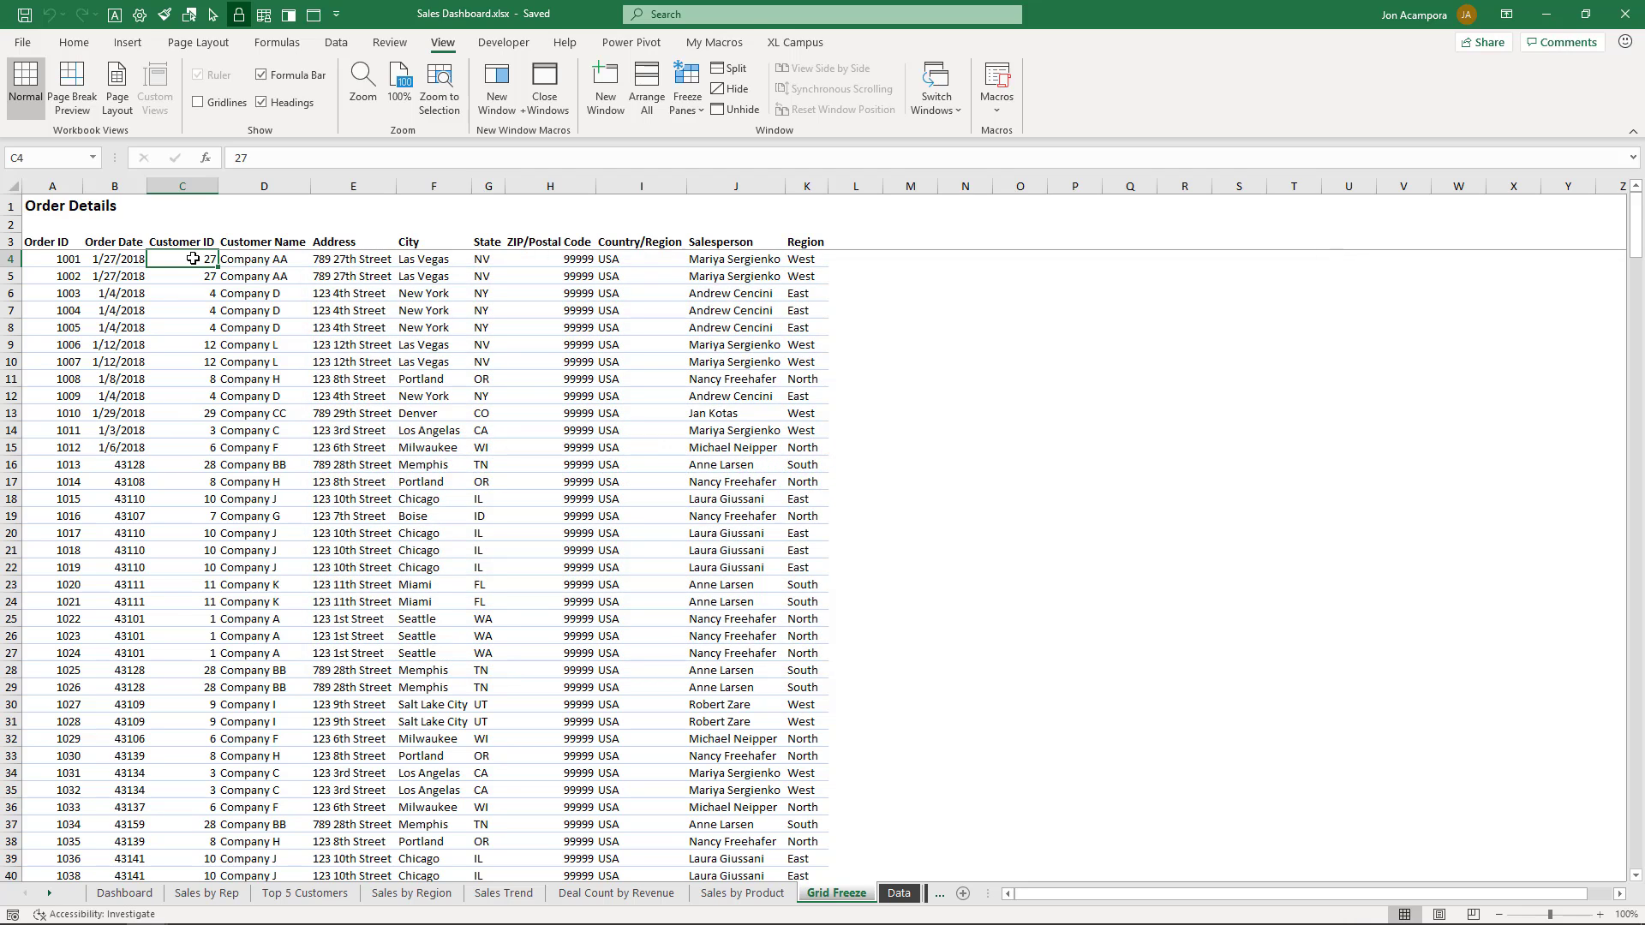
pyautogui.hotkey('alt', 'F11')
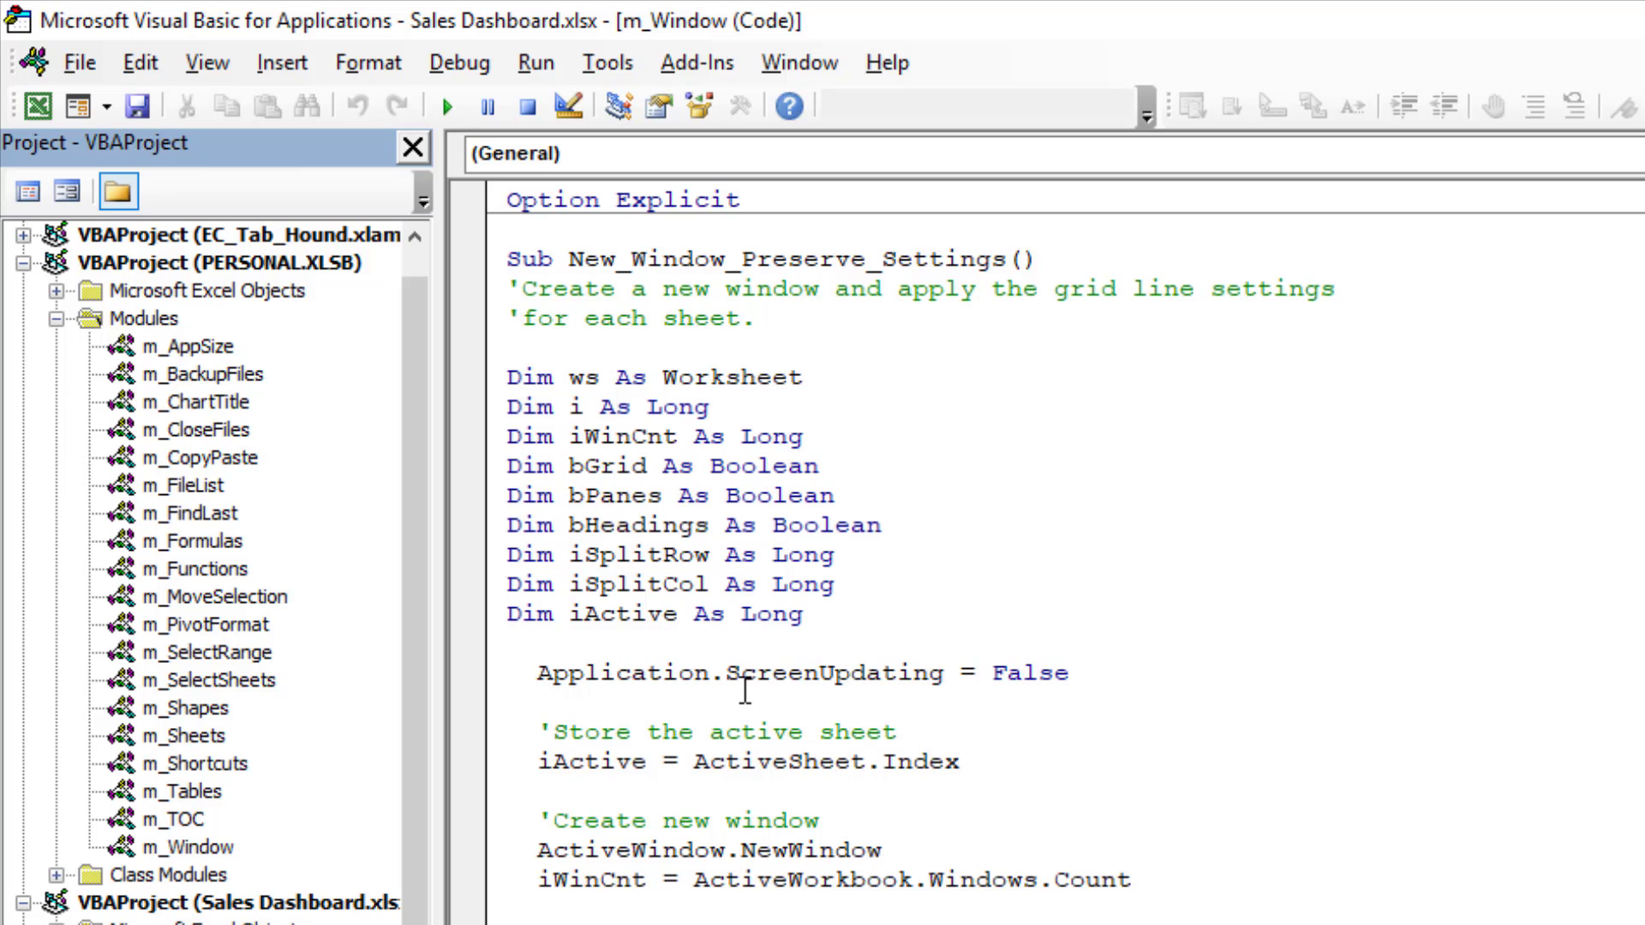
pyautogui.scroll(-7, 745, 690)
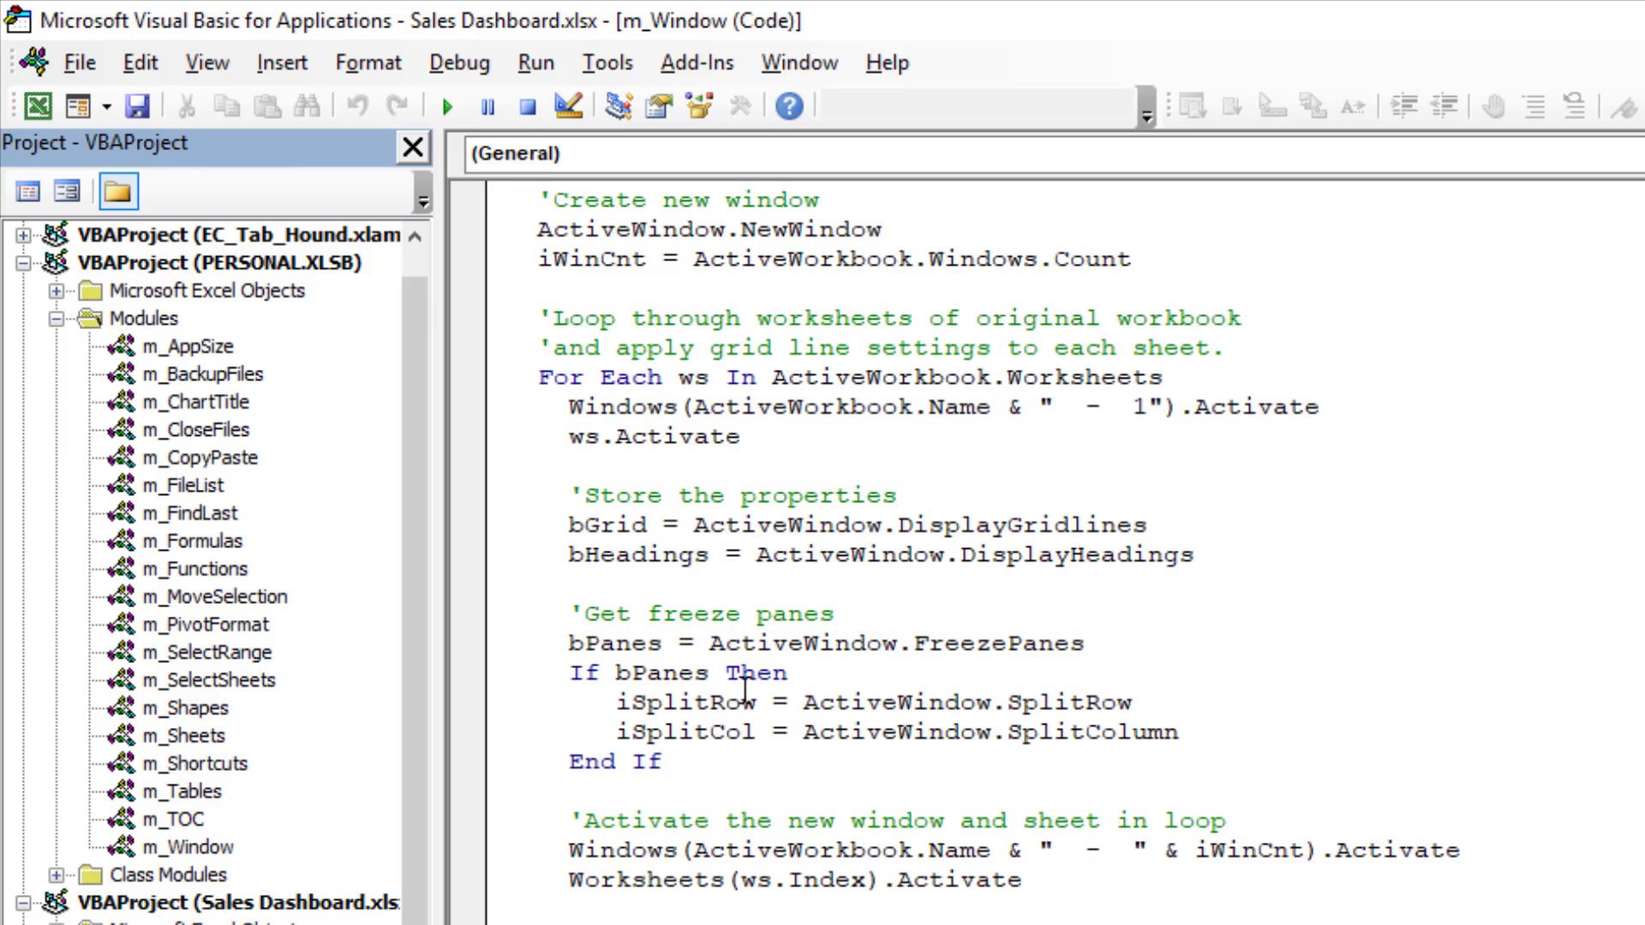
pyautogui.scroll(-9, 746, 689)
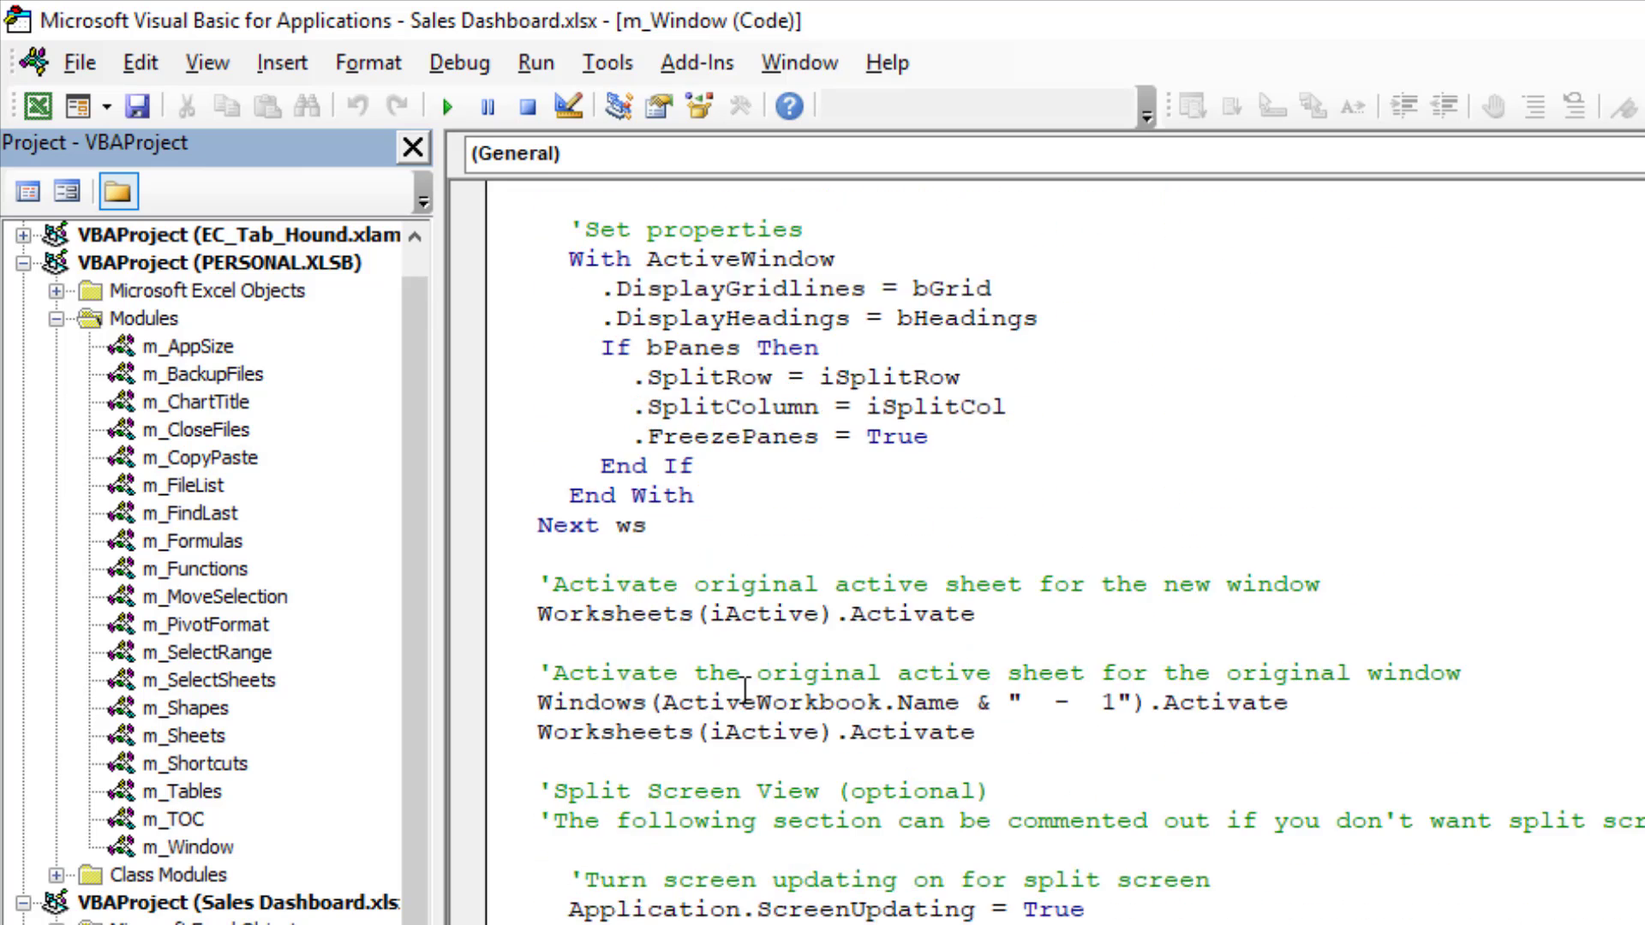
pyautogui.scroll(-1, 745, 689)
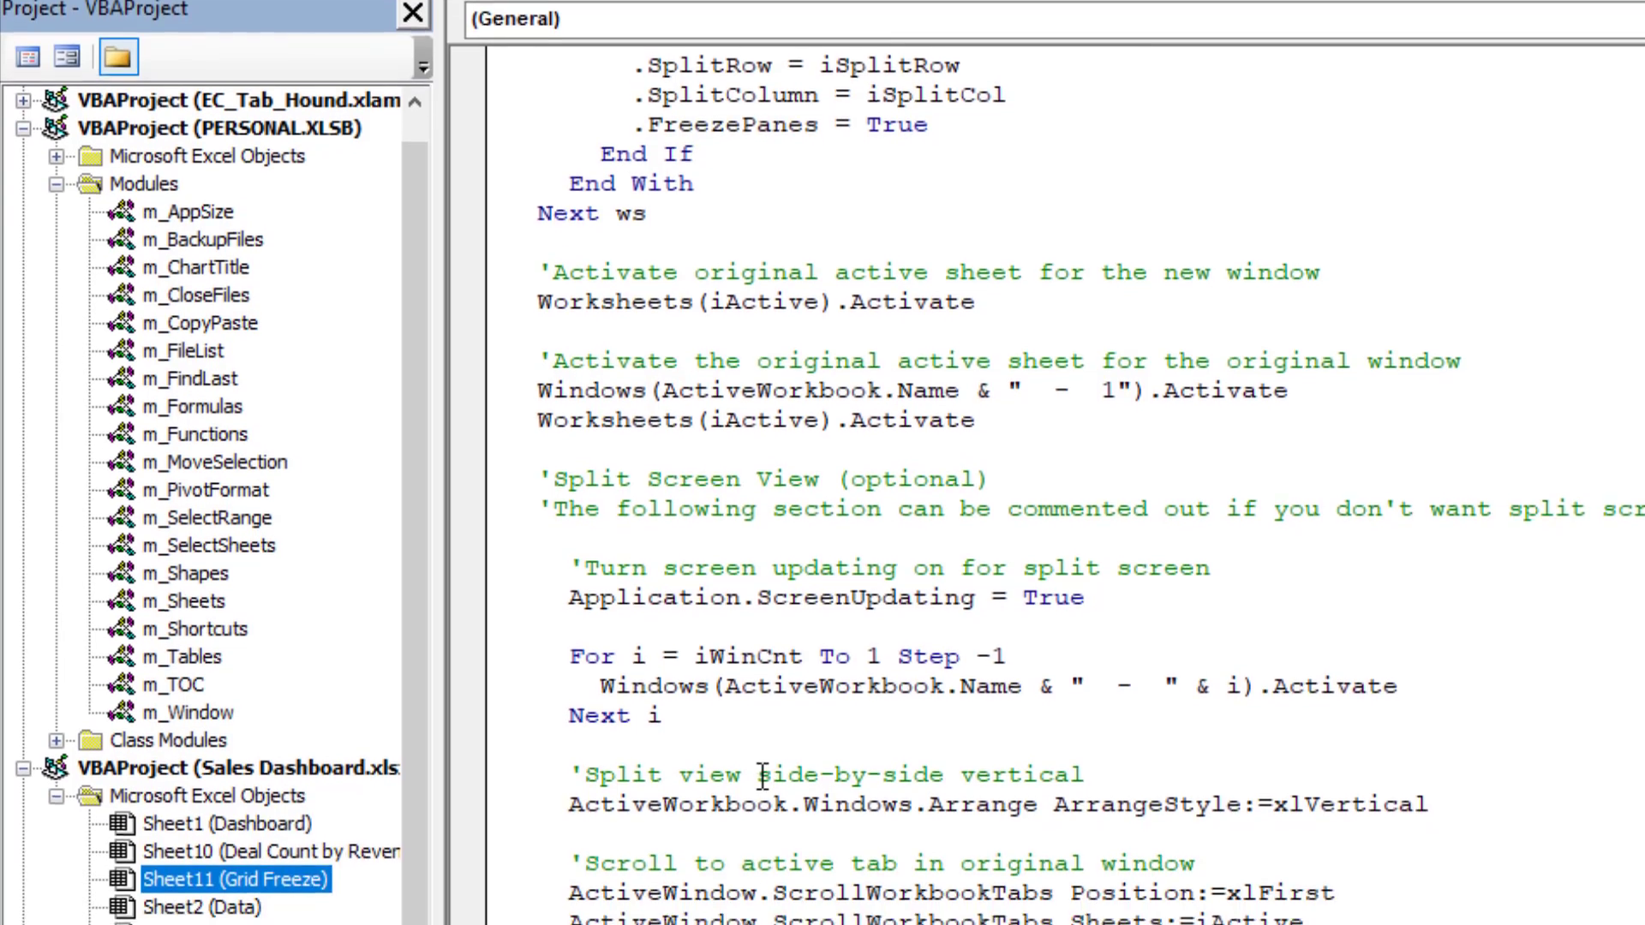
pyautogui.moveTo(759, 909); pyautogui.dragTo(891, 909)
pyautogui.moveTo(891, 649); pyautogui.dragTo(1023, 649)
pyautogui.doubleClick(969, 676)
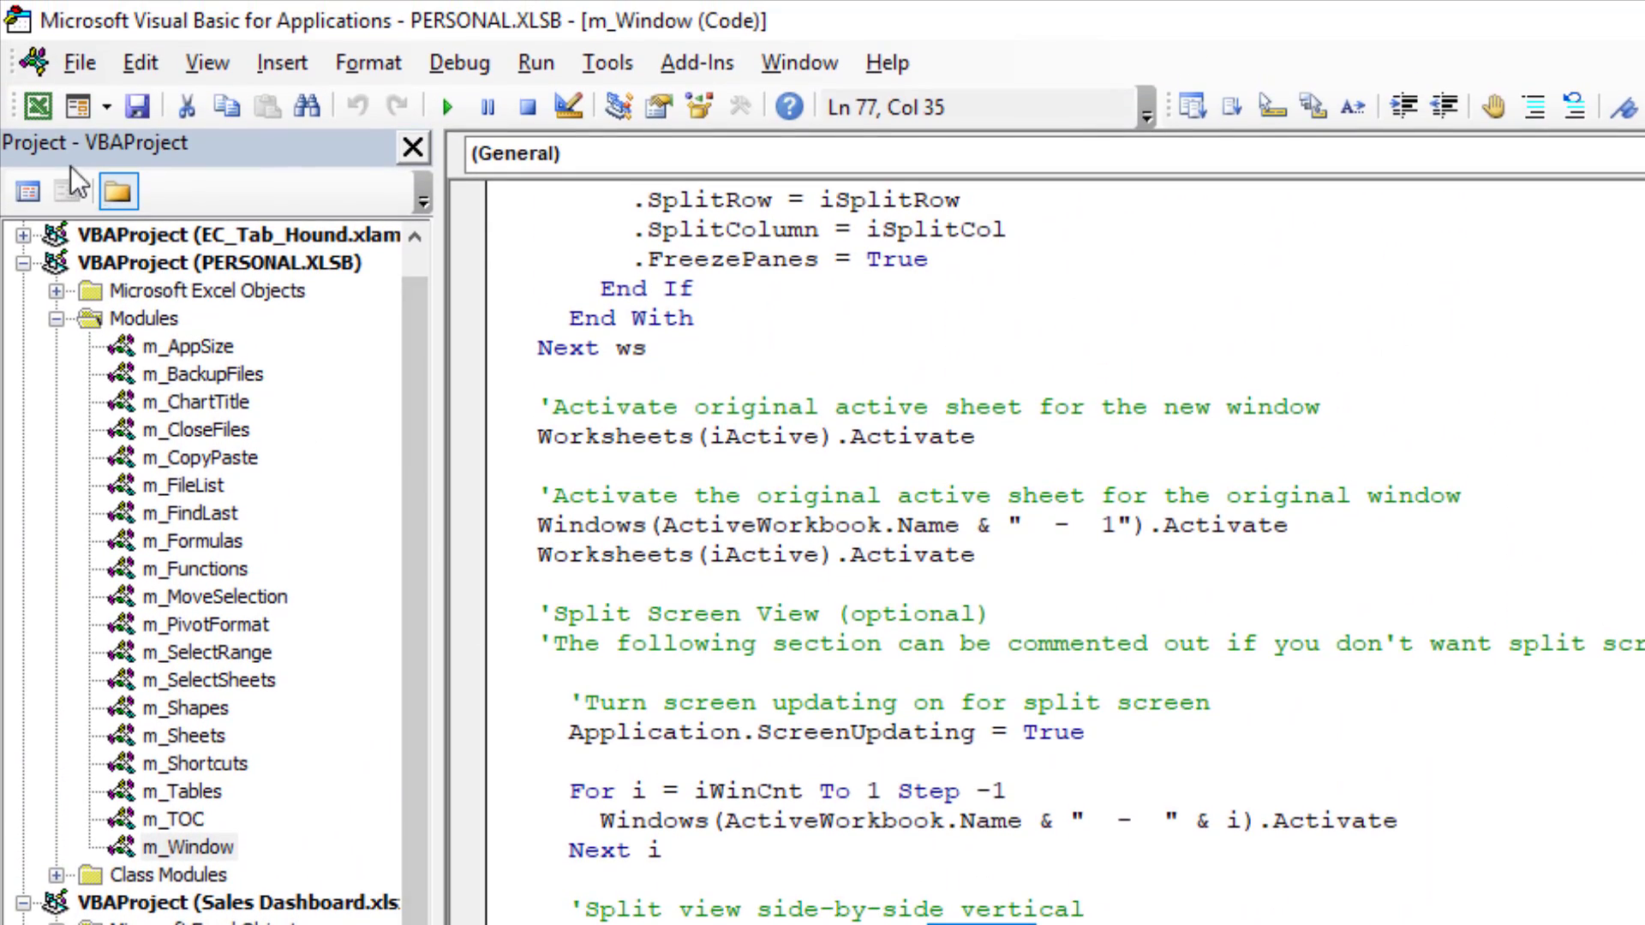
pyautogui.click(41, 108)
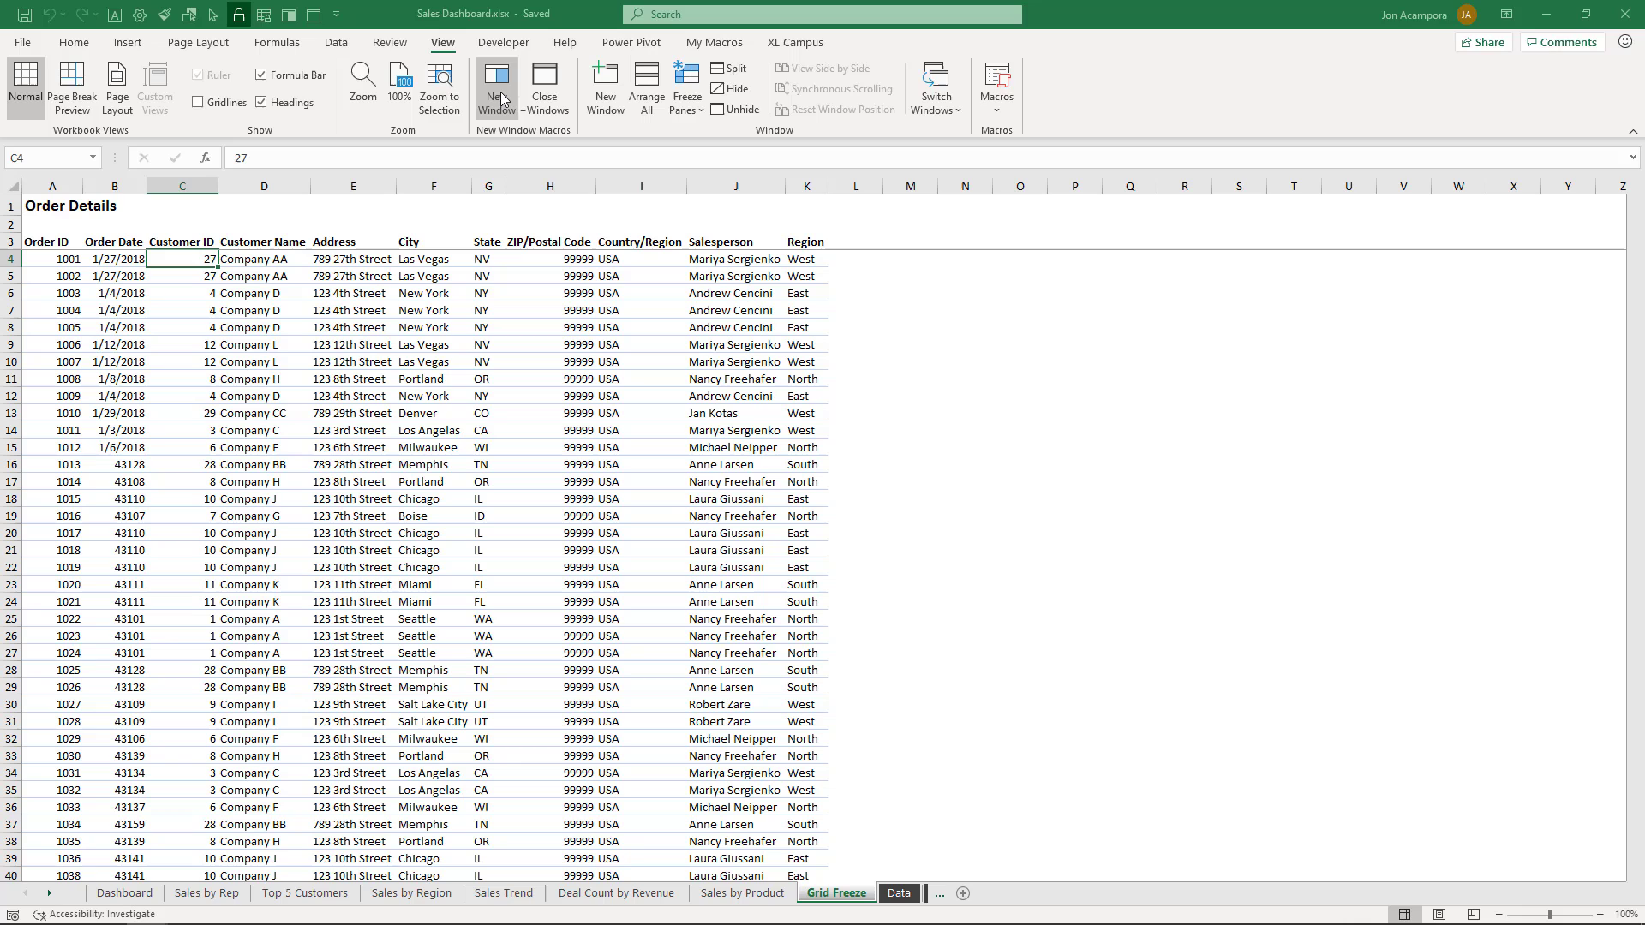
# - Run the new-window macro, then switch both side-by-side windows to the Data sheet
pyautogui.click(501, 98)
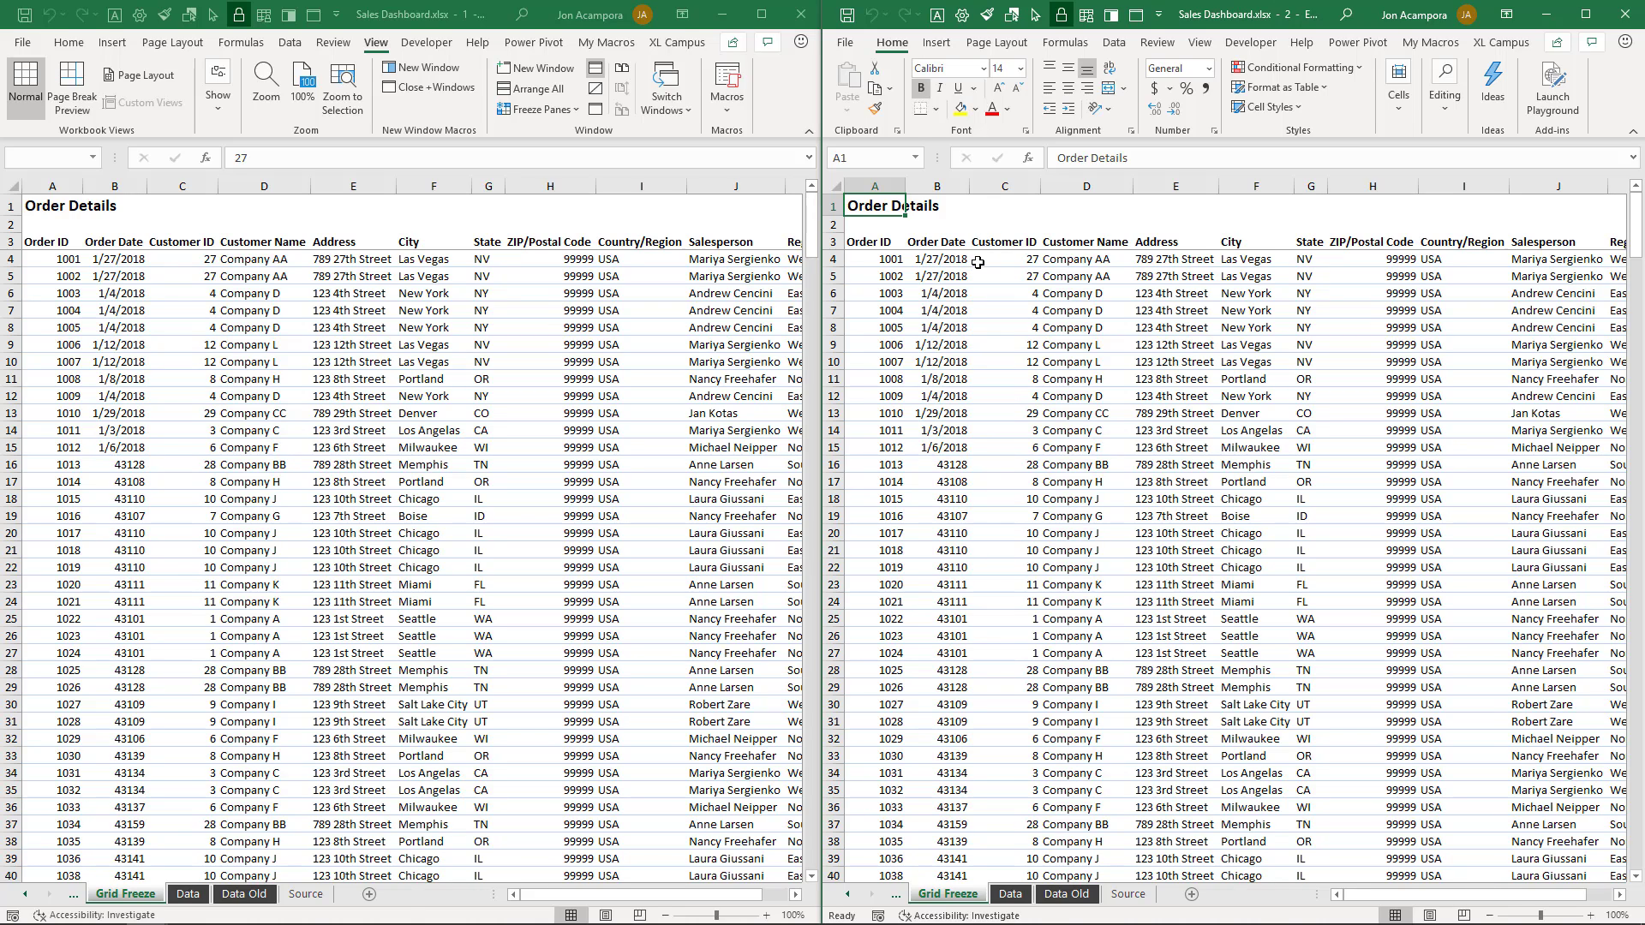
pyautogui.scroll(-5, 972, 274)
pyautogui.scroll(5, 975, 296)
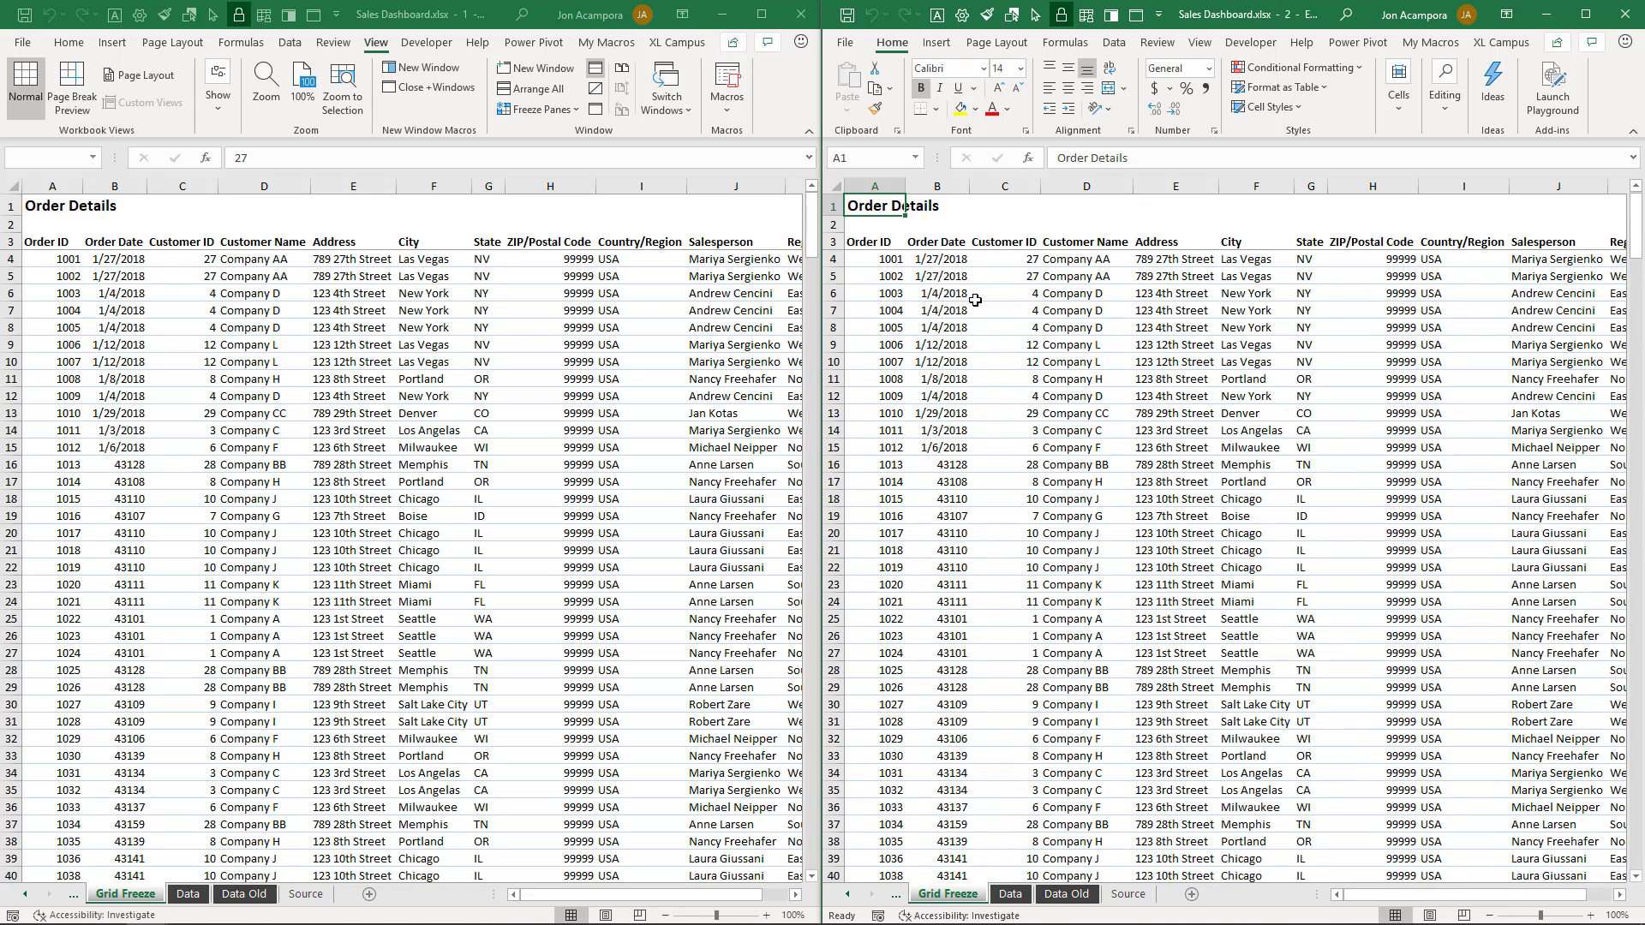
pyautogui.click(1011, 894)
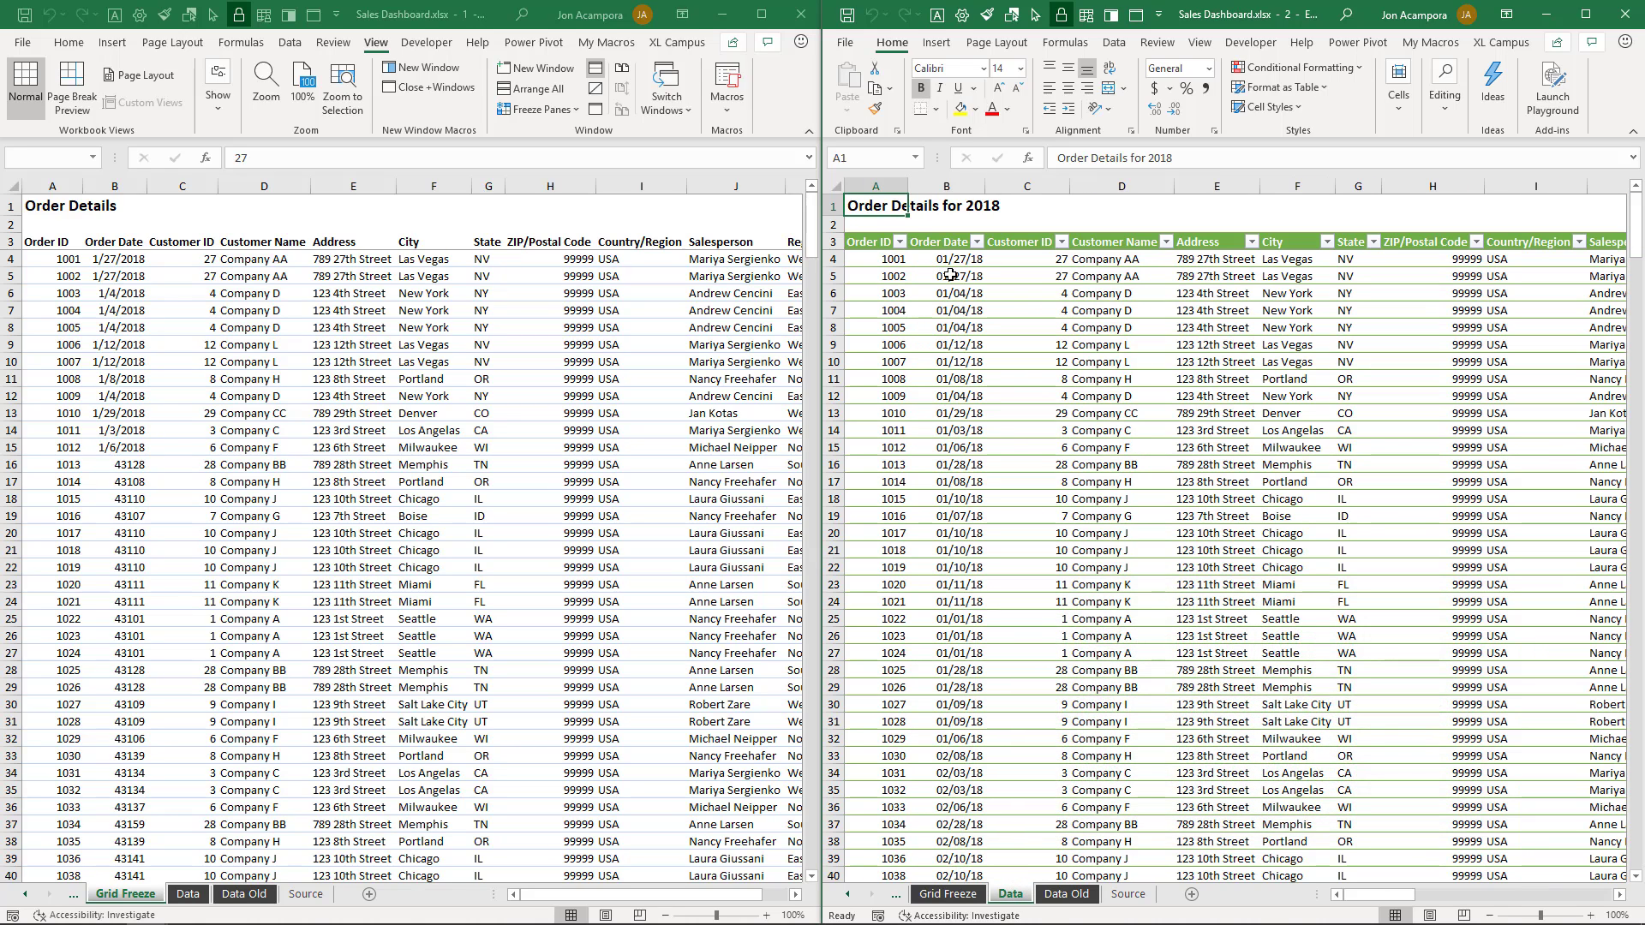
pyautogui.scroll(-3, 948, 318)
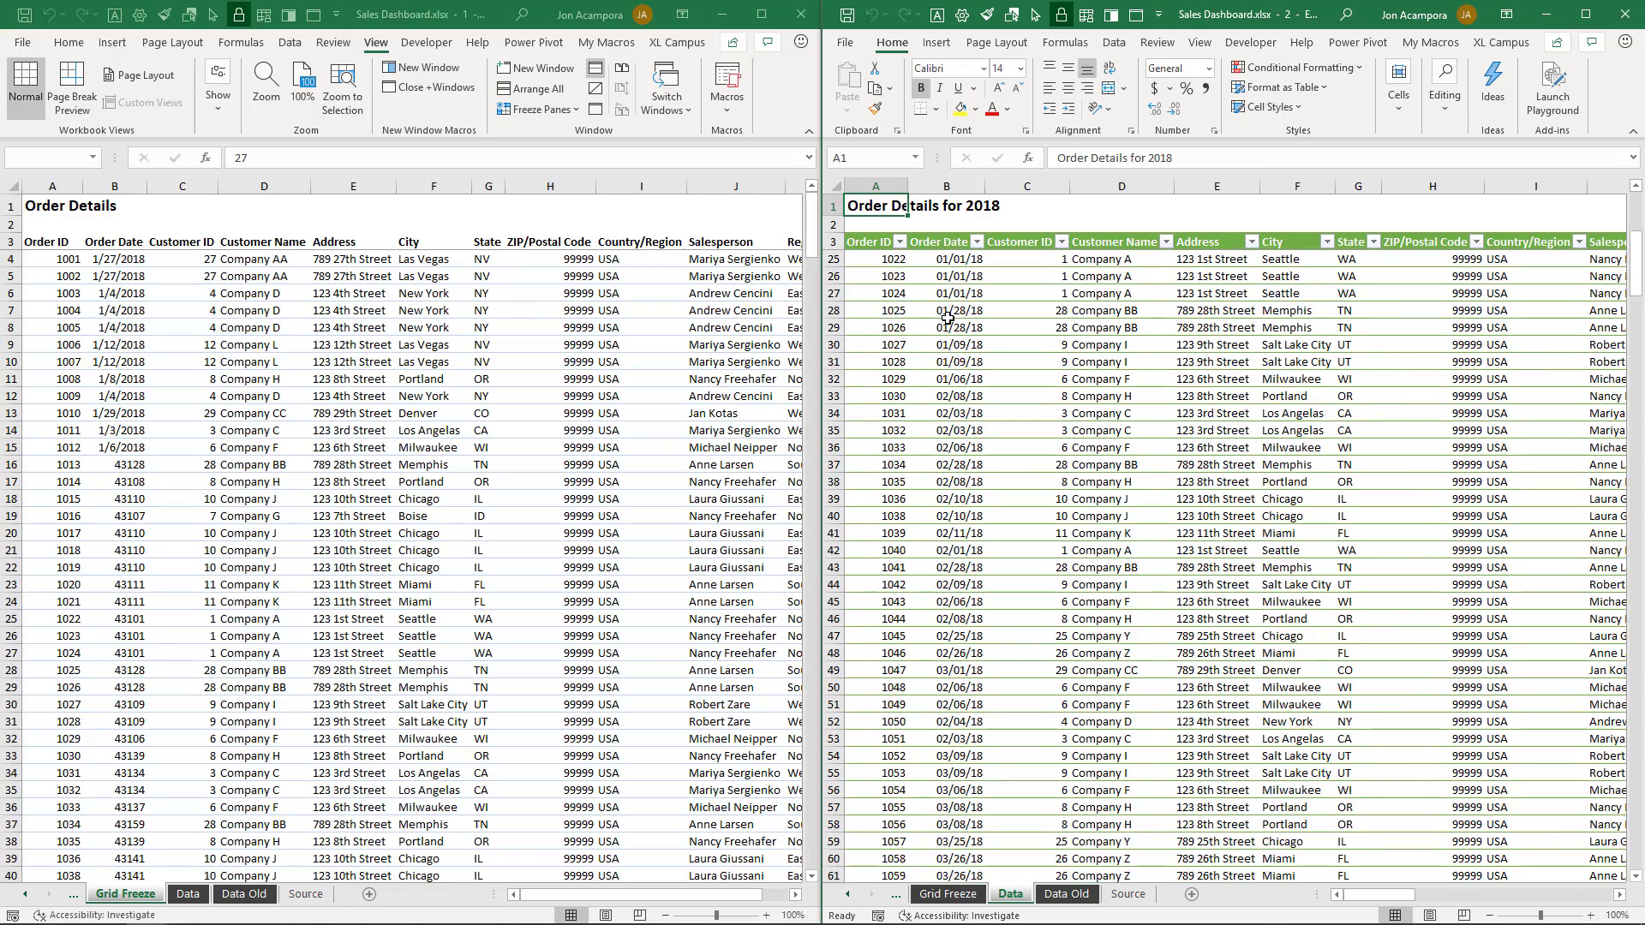
pyautogui.scroll(3, 947, 318)
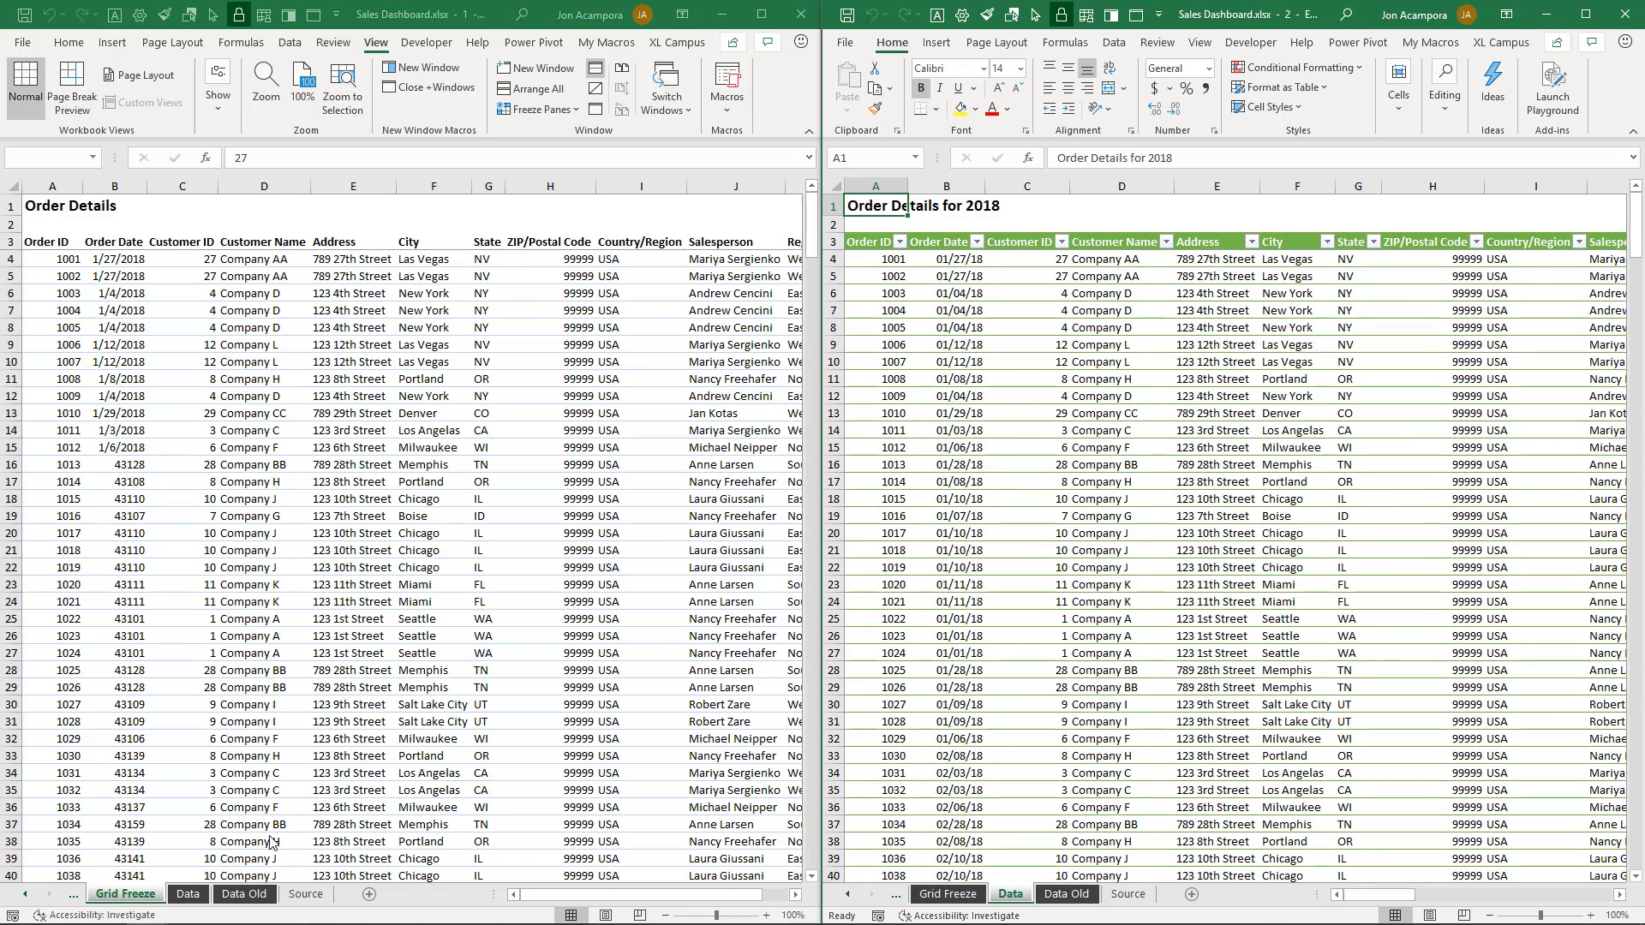
pyautogui.click(187, 895)
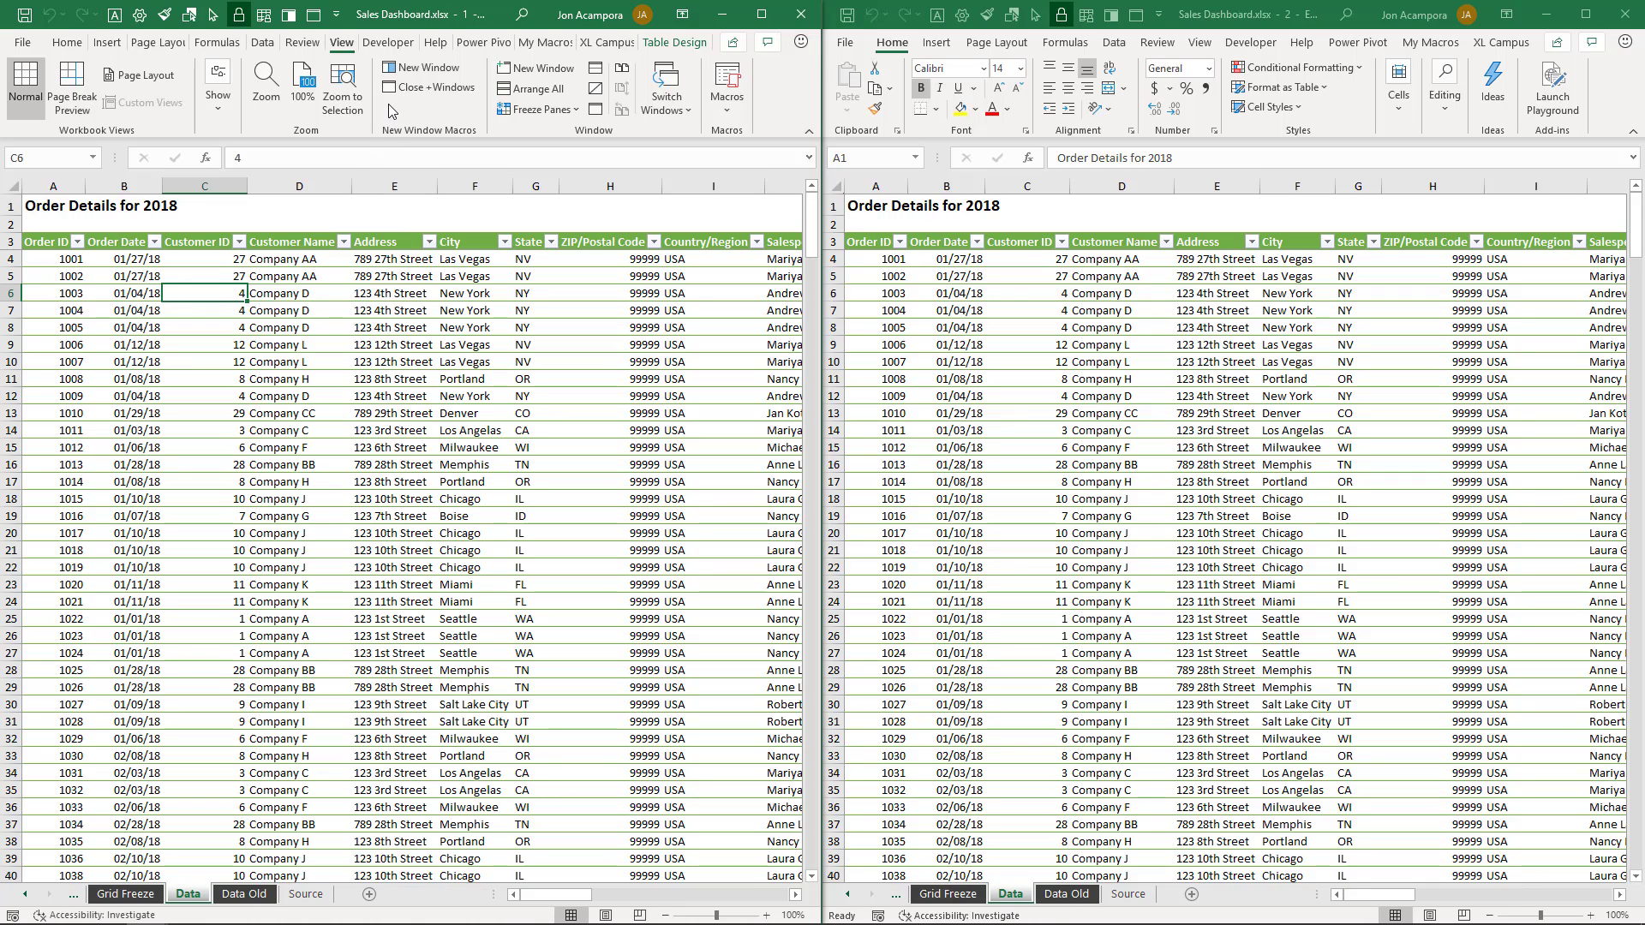
# - Run the New Window macro for a third window, then return to the left window
pyautogui.click(404, 71)
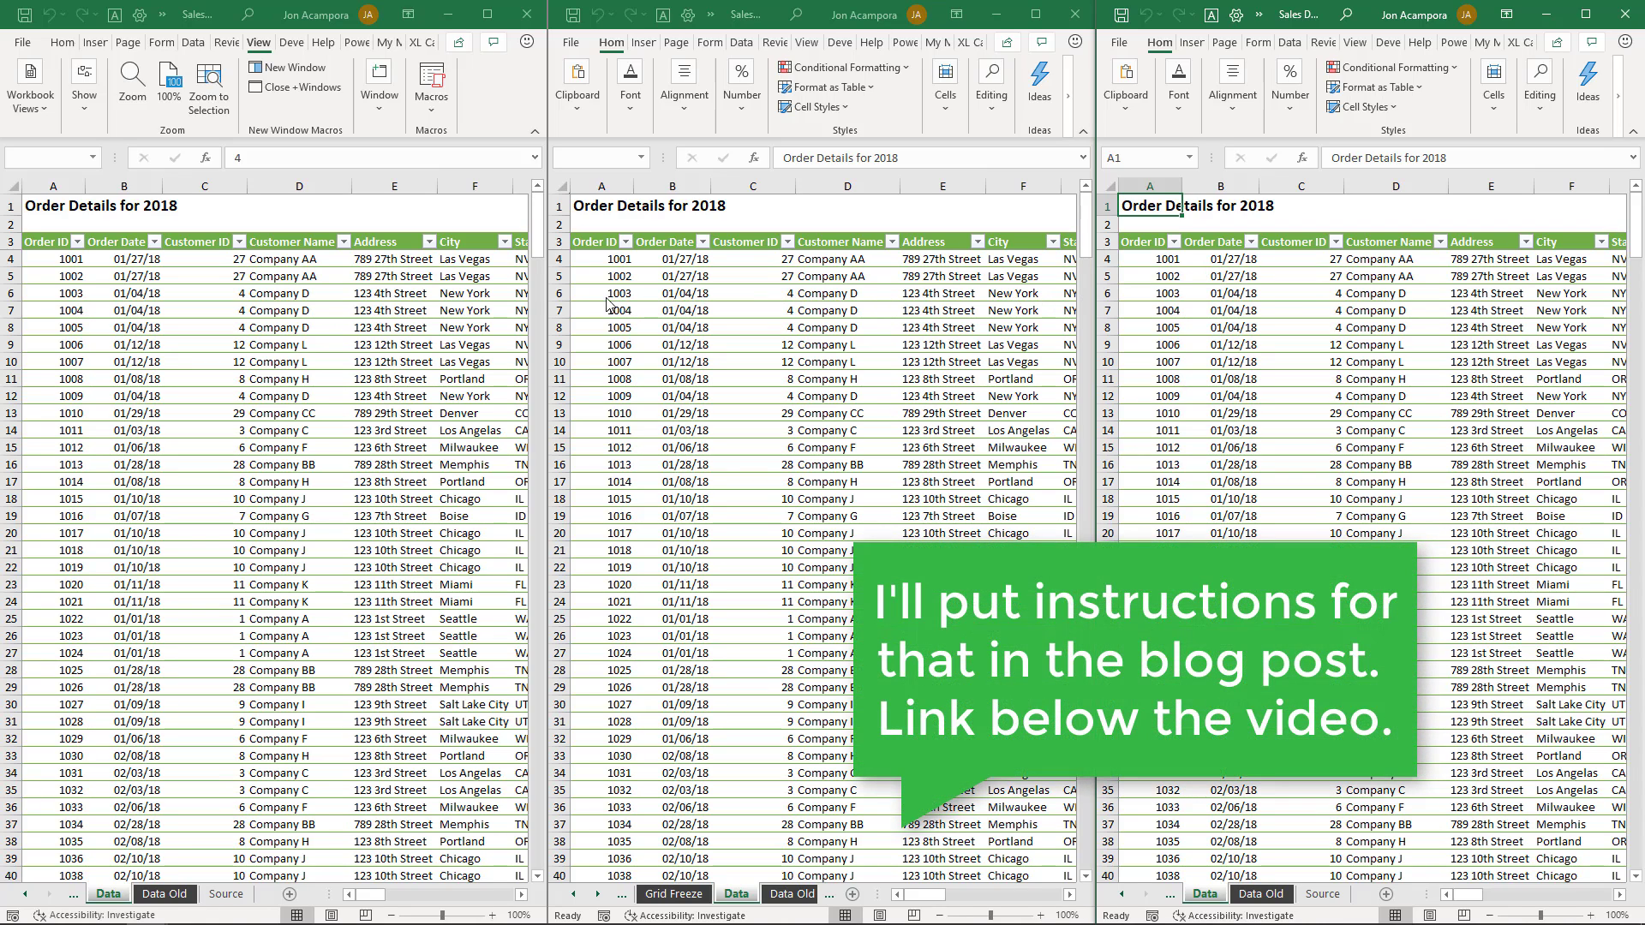
pyautogui.click(390, 258)
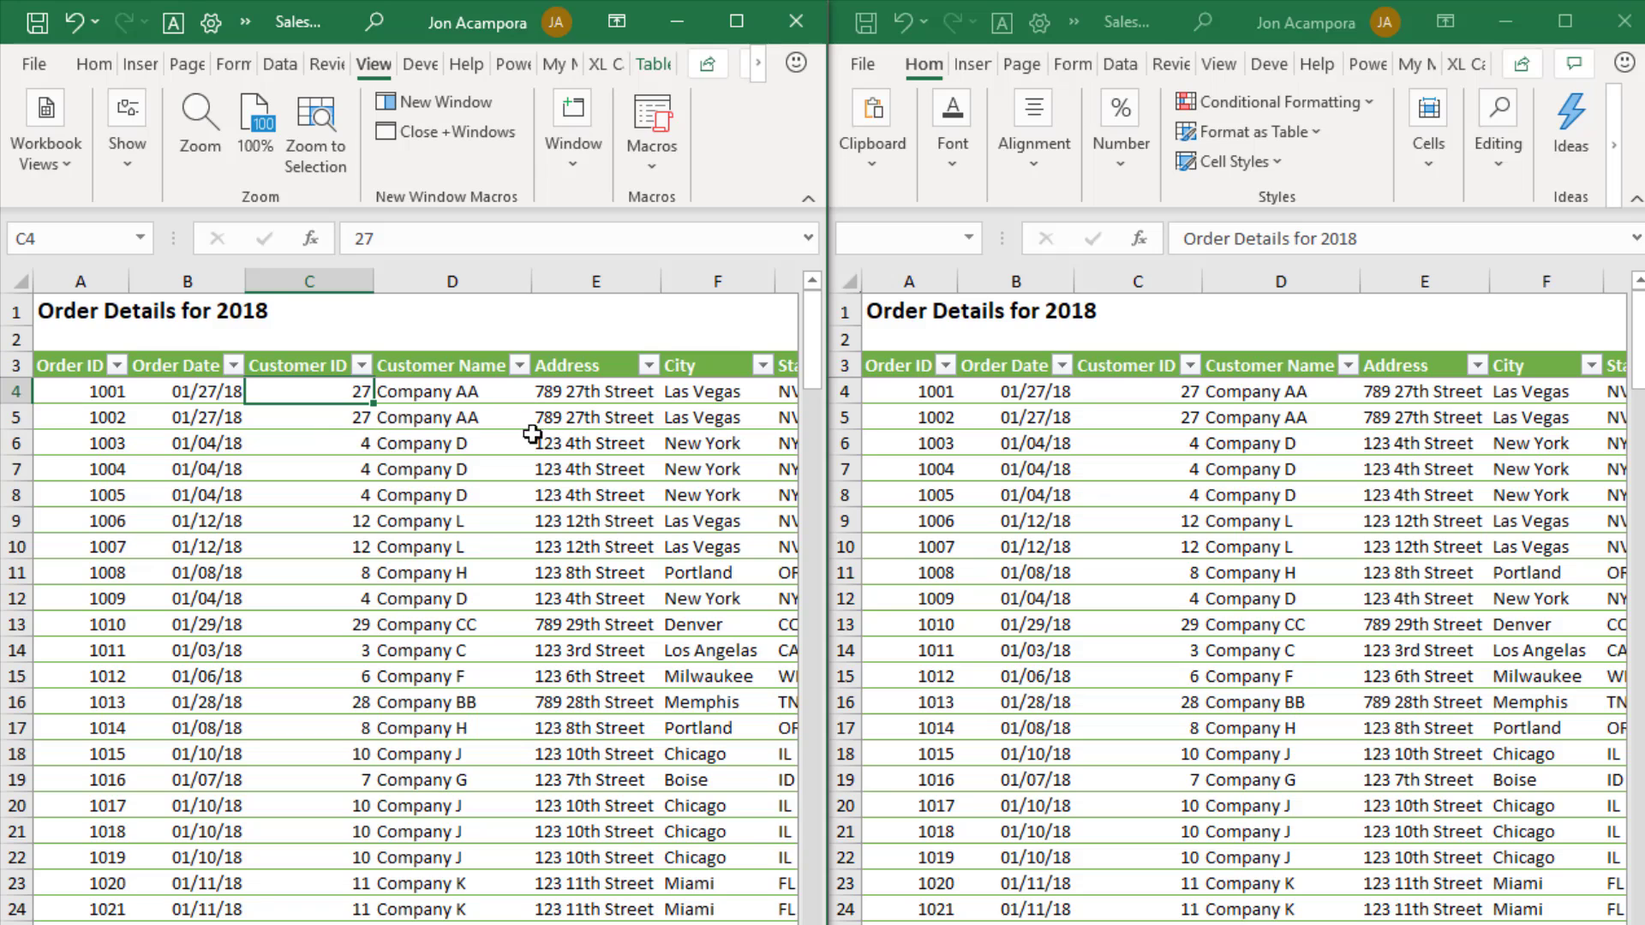
# - In the right window, replace Customer ID 27 in cell C4 with 35
pyautogui.click(1103, 396)
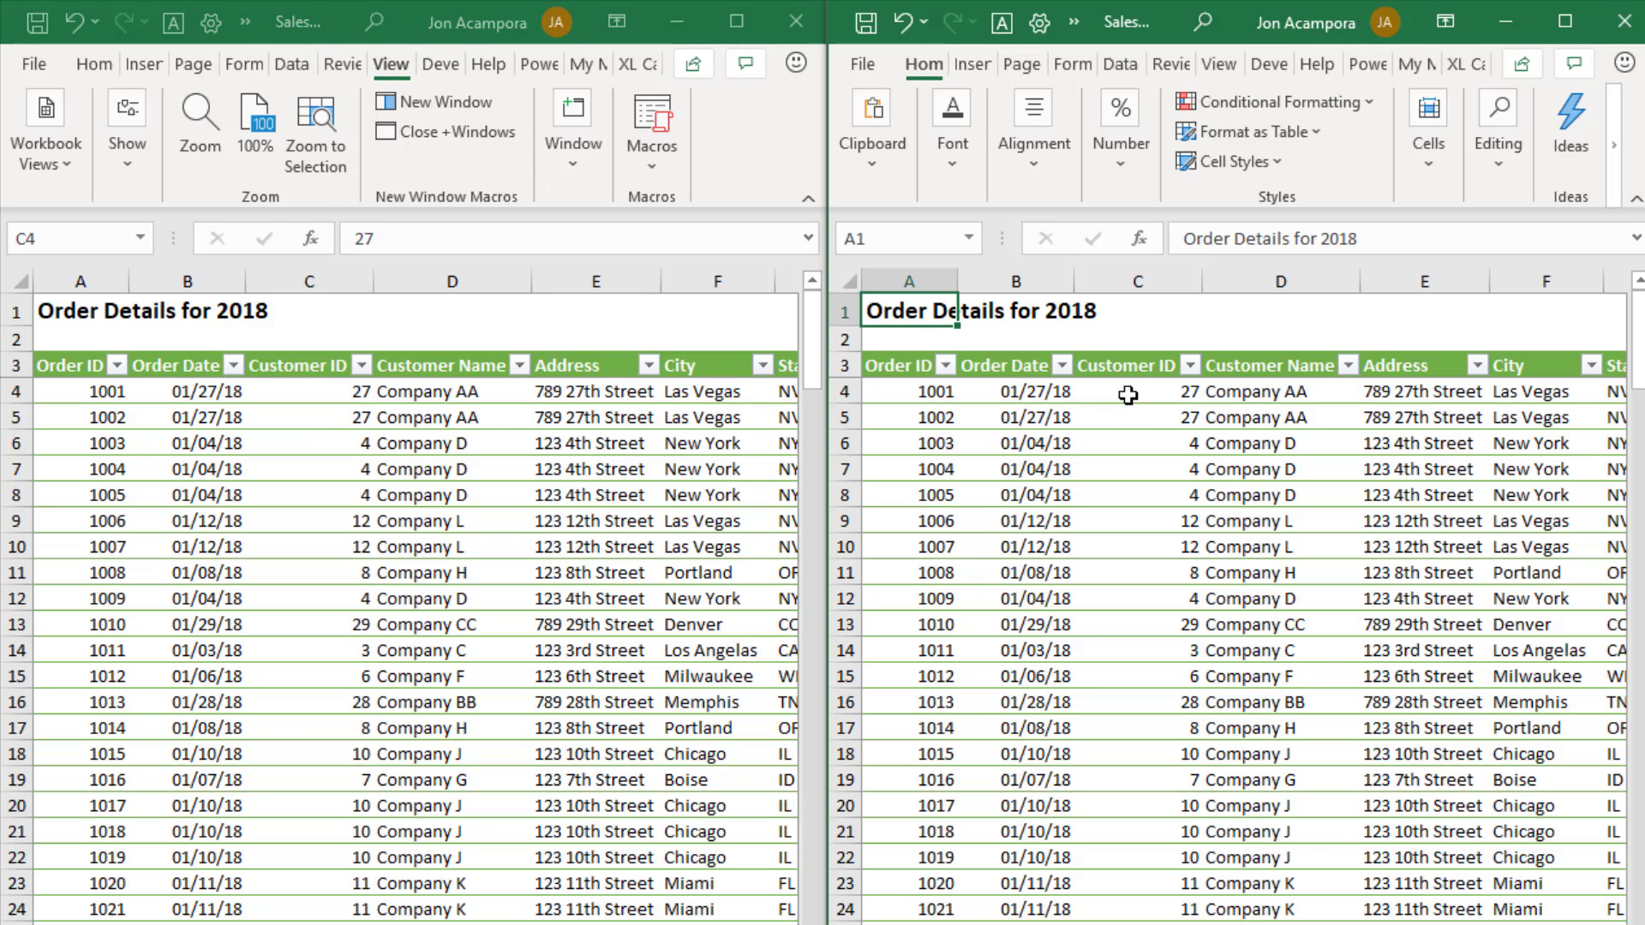
pyautogui.click(1128, 395)
pyautogui.write('35')
pyautogui.press('Return')
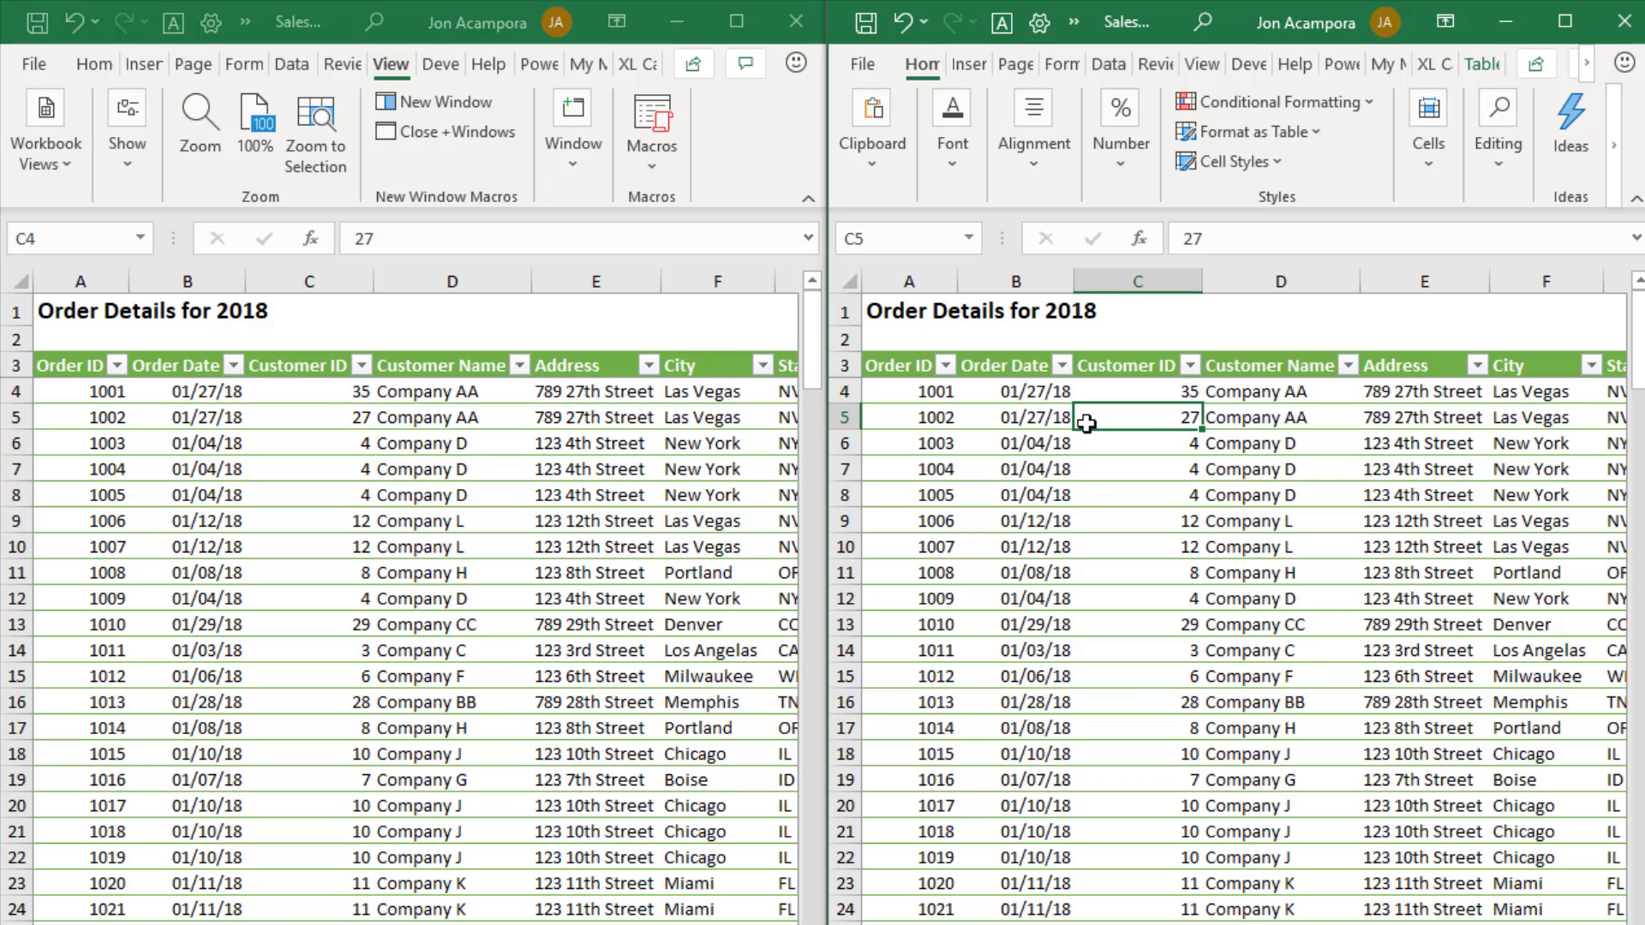
# - Check Gridlines in the right window, toggle Headings off and back on, then return left
pyautogui.click(1114, 249)
pyautogui.click(1203, 64)
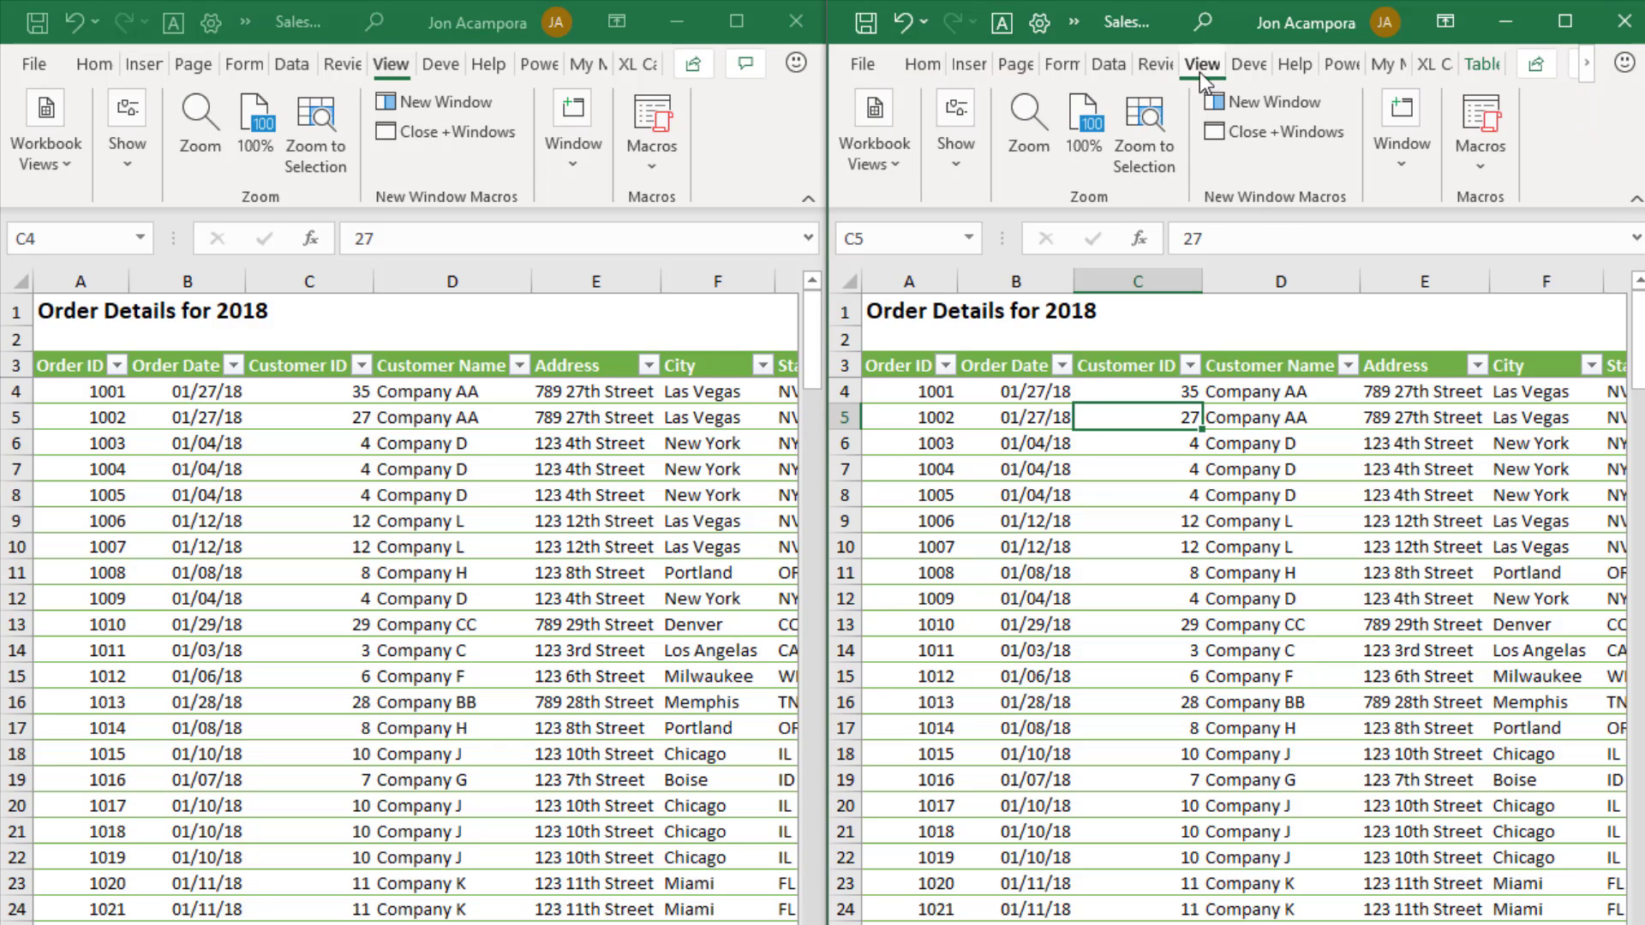
pyautogui.click(969, 152)
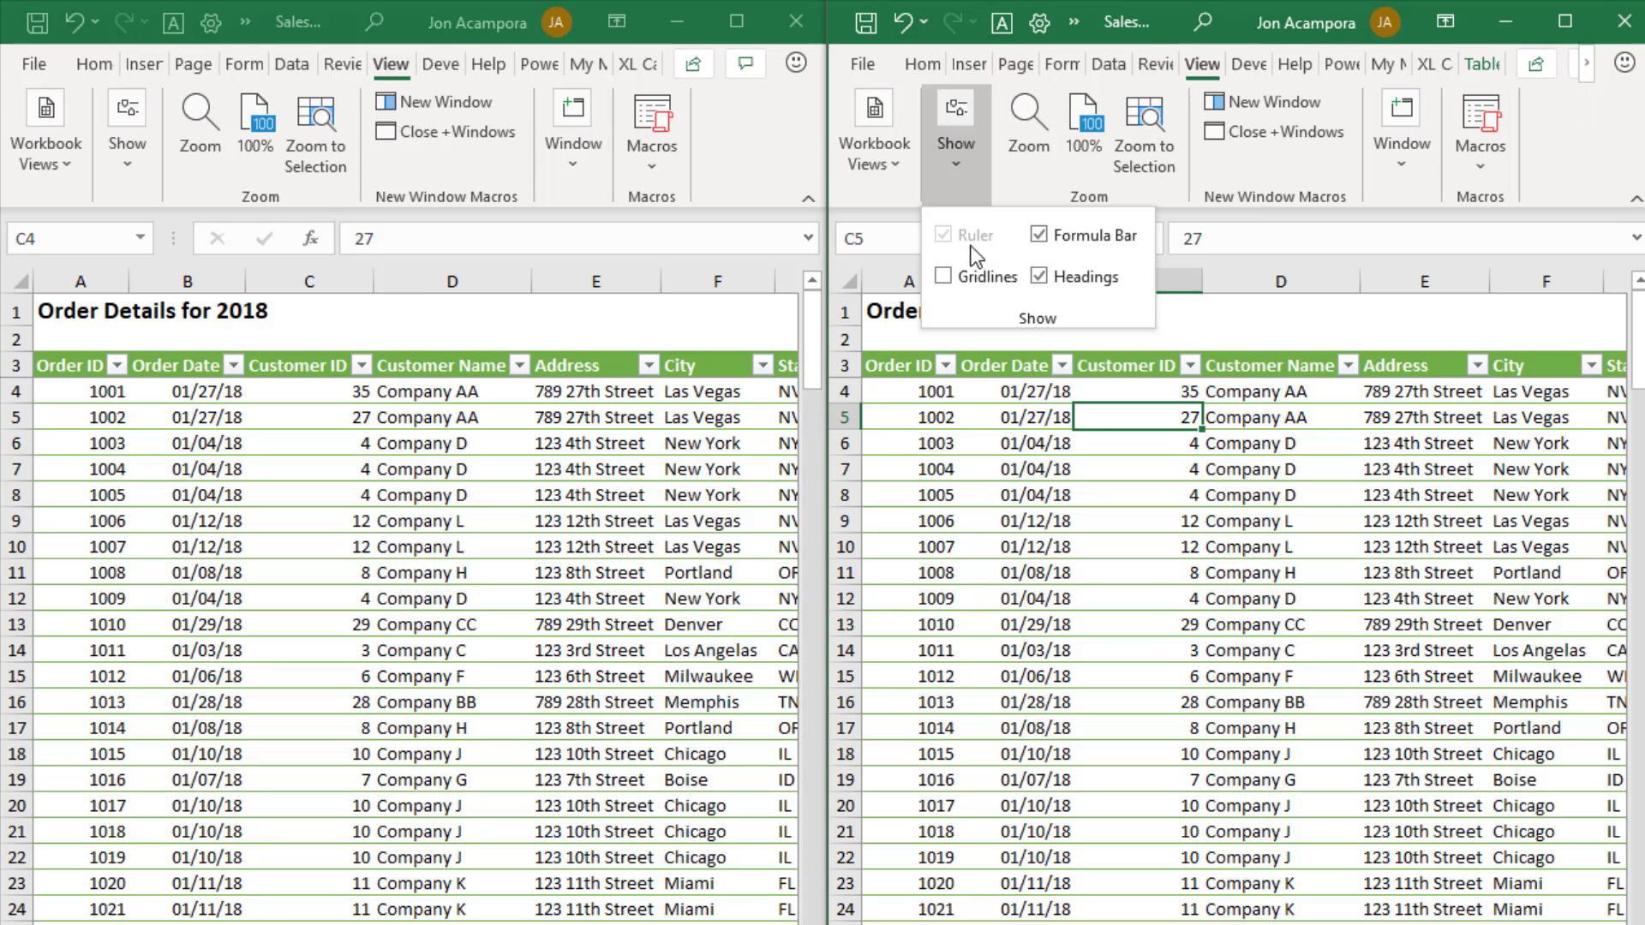
pyautogui.click(959, 276)
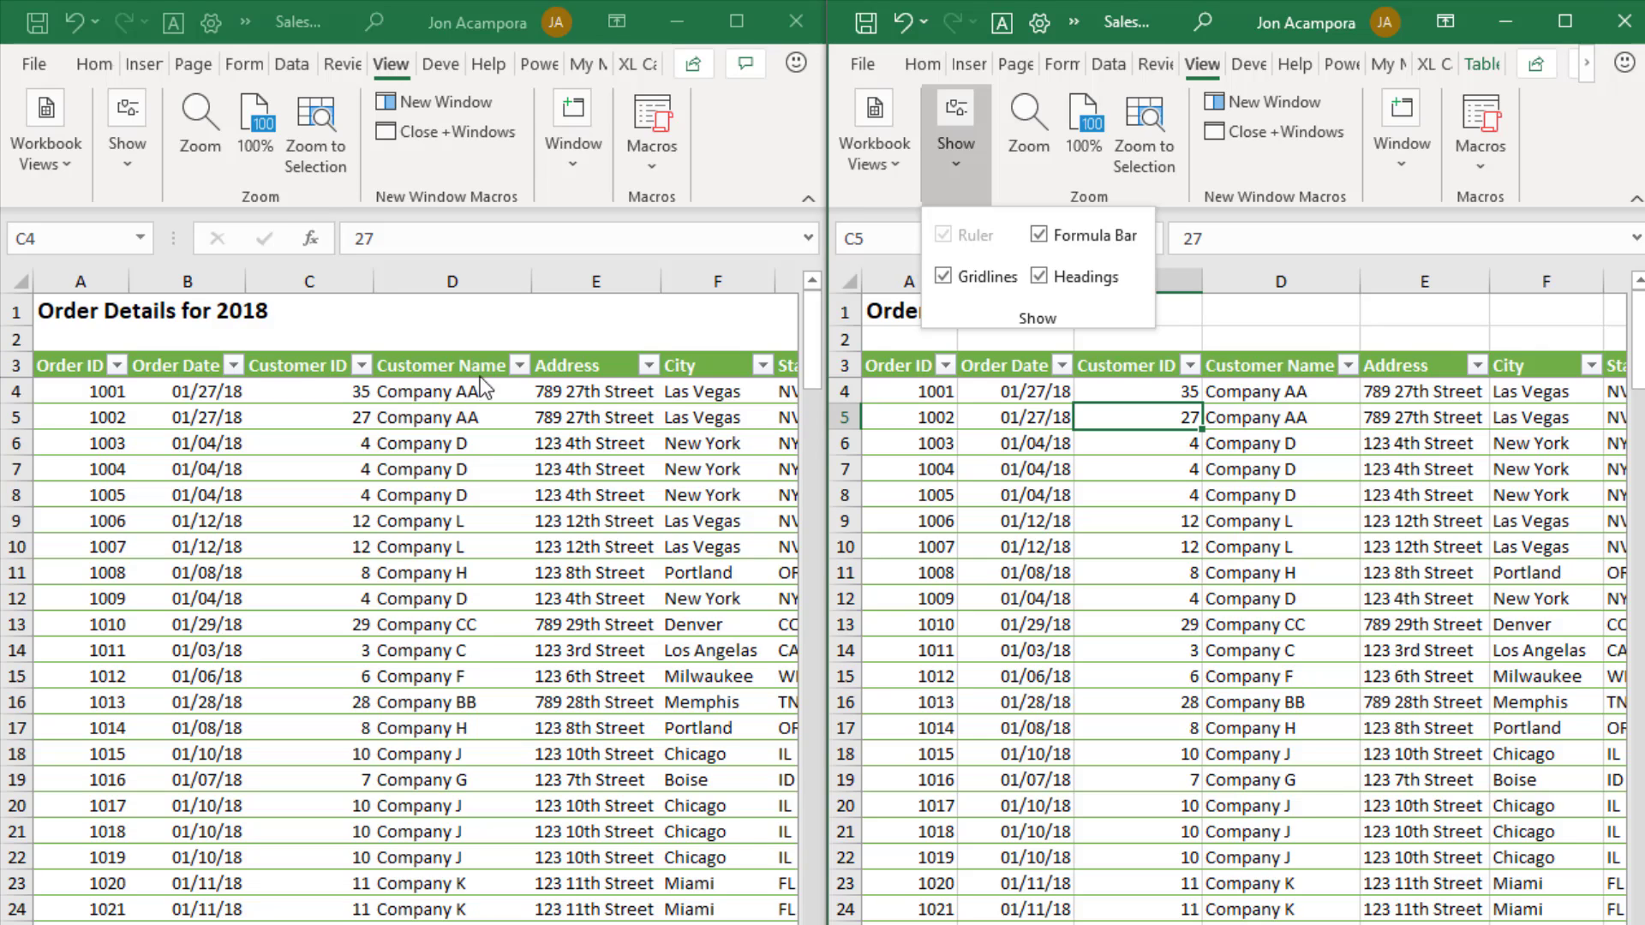
pyautogui.click(1040, 276)
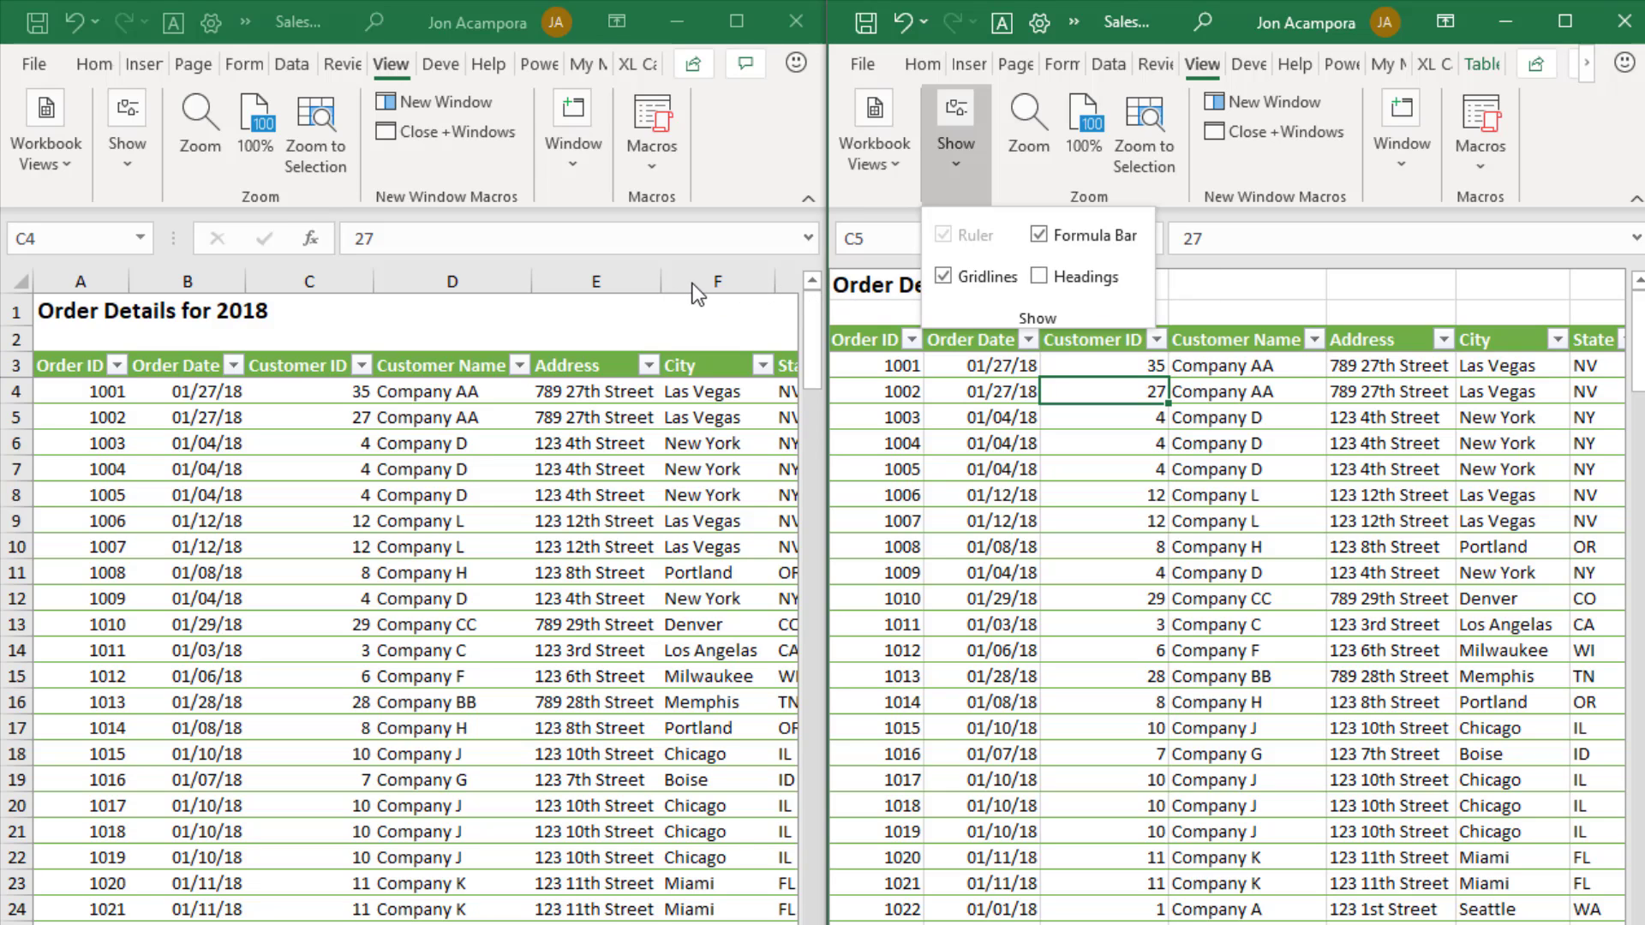
pyautogui.click(1040, 277)
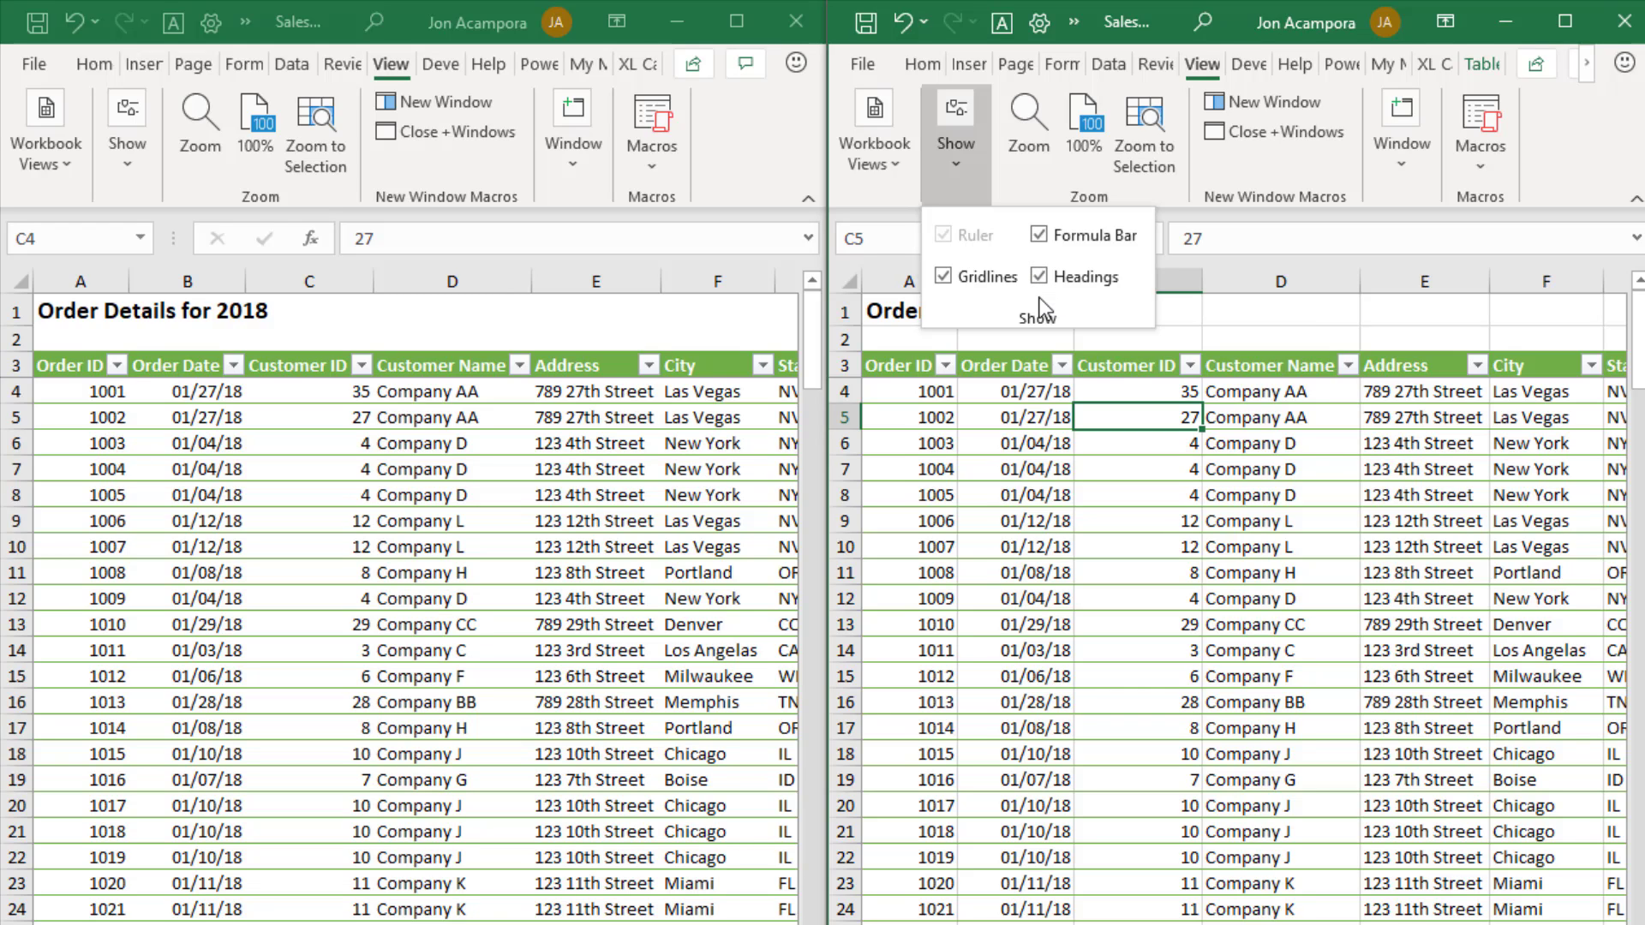
pyautogui.click(445, 393)
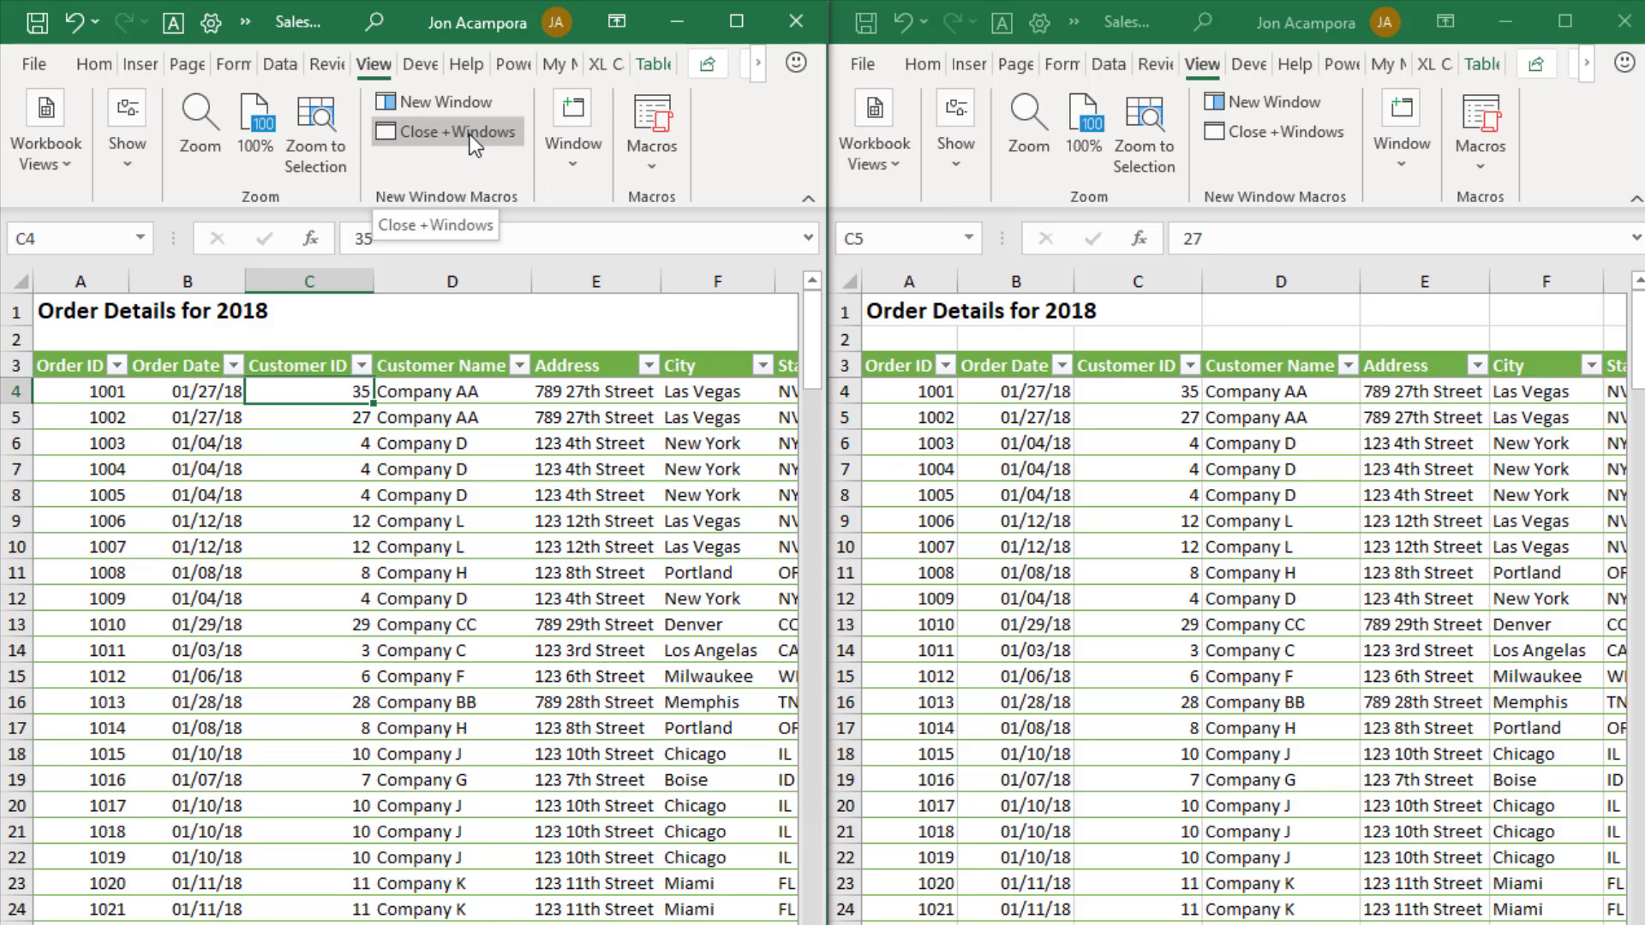
# - Run the Close+Windows macro, leaving one maximized Sales Dashboard.xlsx window
pyautogui.click(470, 135)
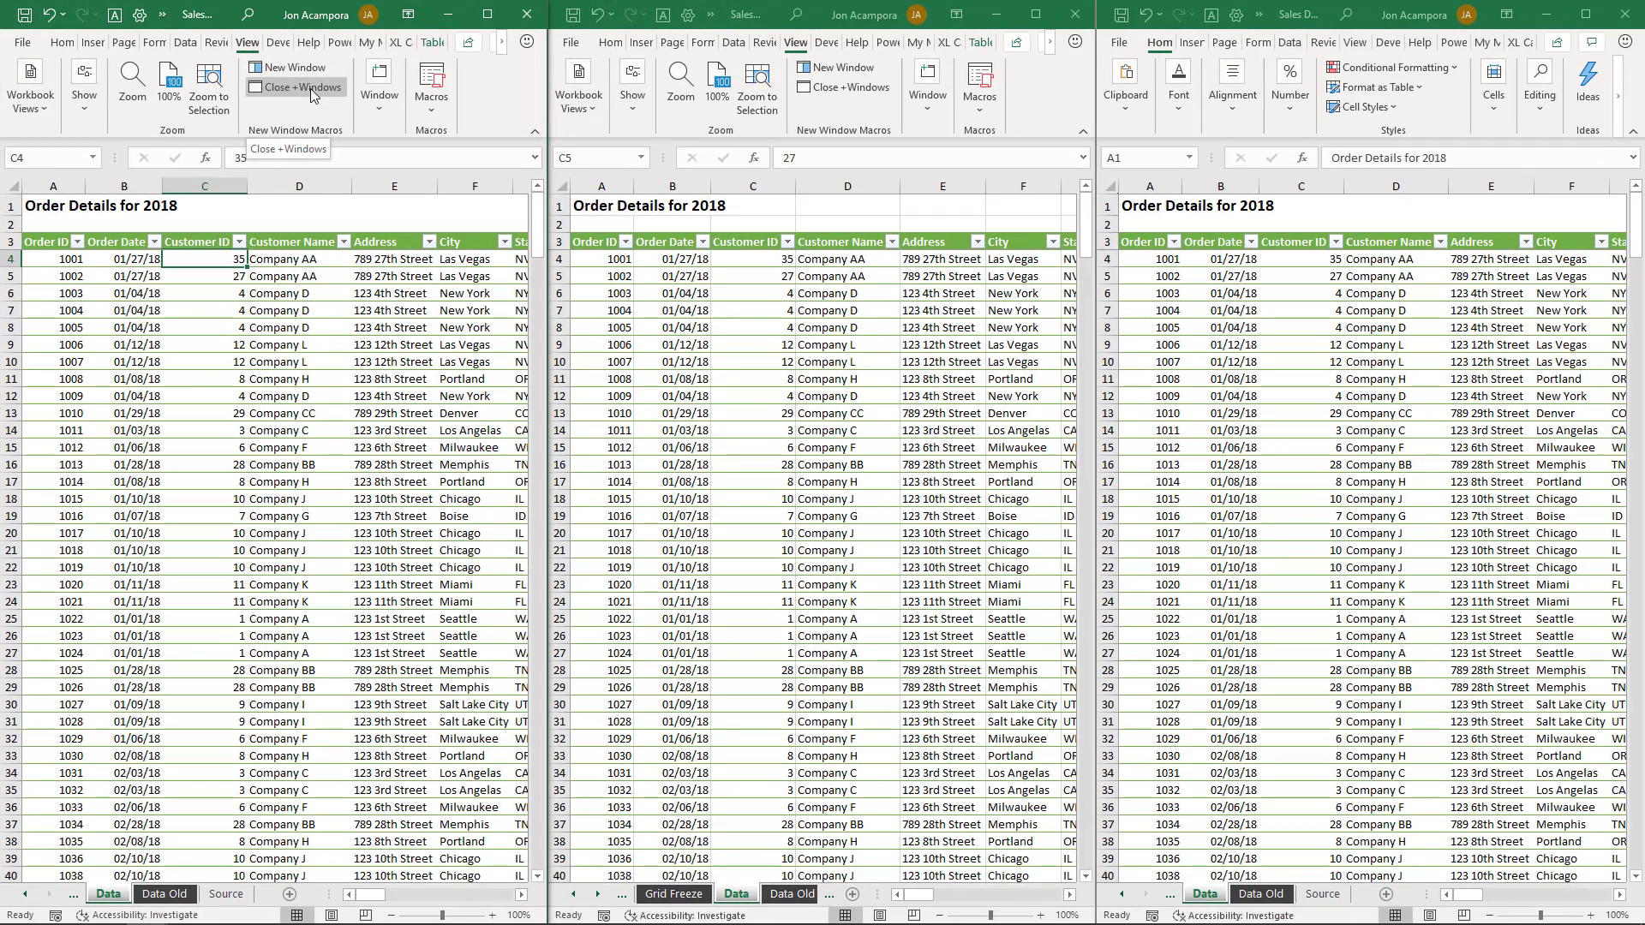
pyautogui.click(310, 89)
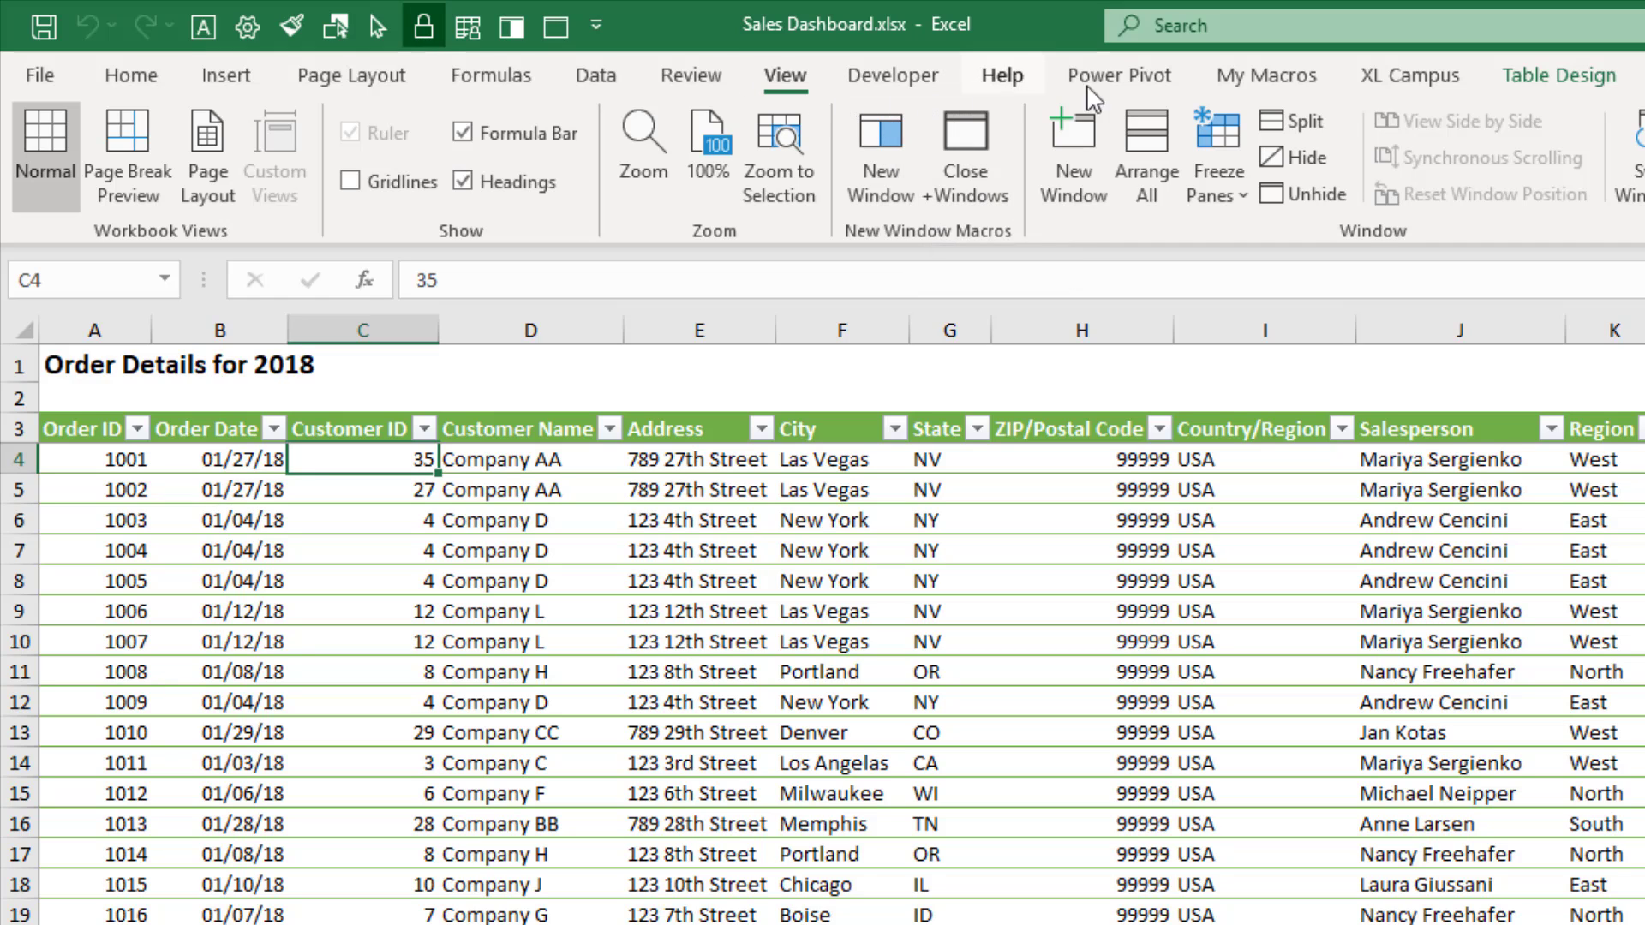
# - Show the My Macros tab and the Workbook group's Add to Quick Access Toolbar option, then dismiss it
pyautogui.click(1254, 85)
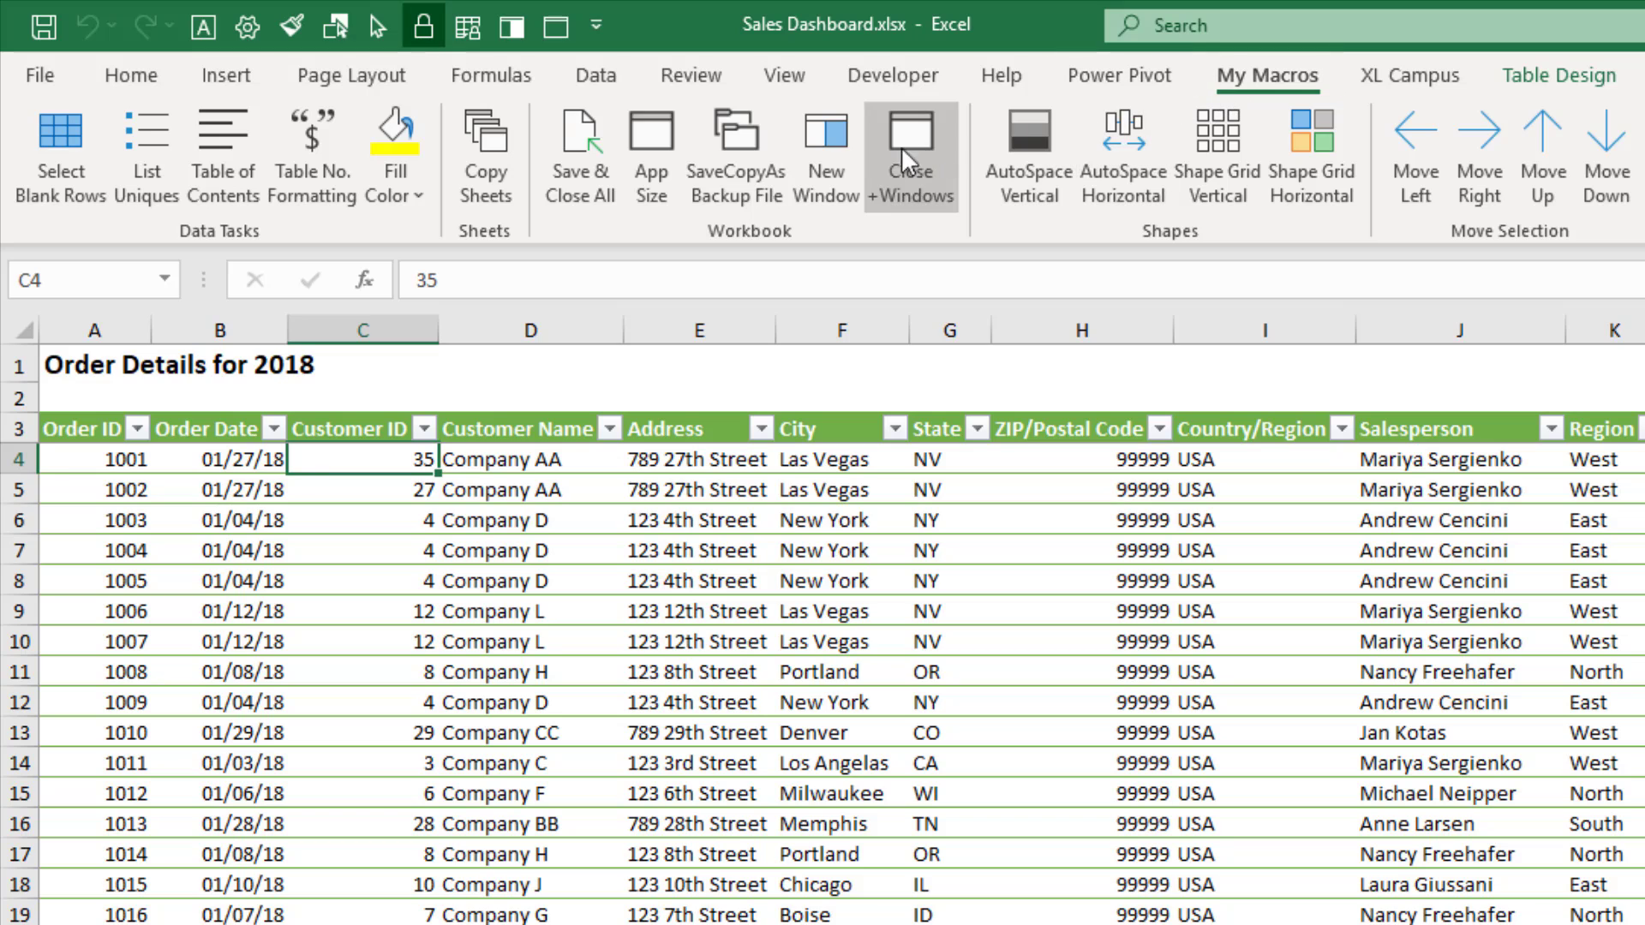
pyautogui.rightClick(841, 158)
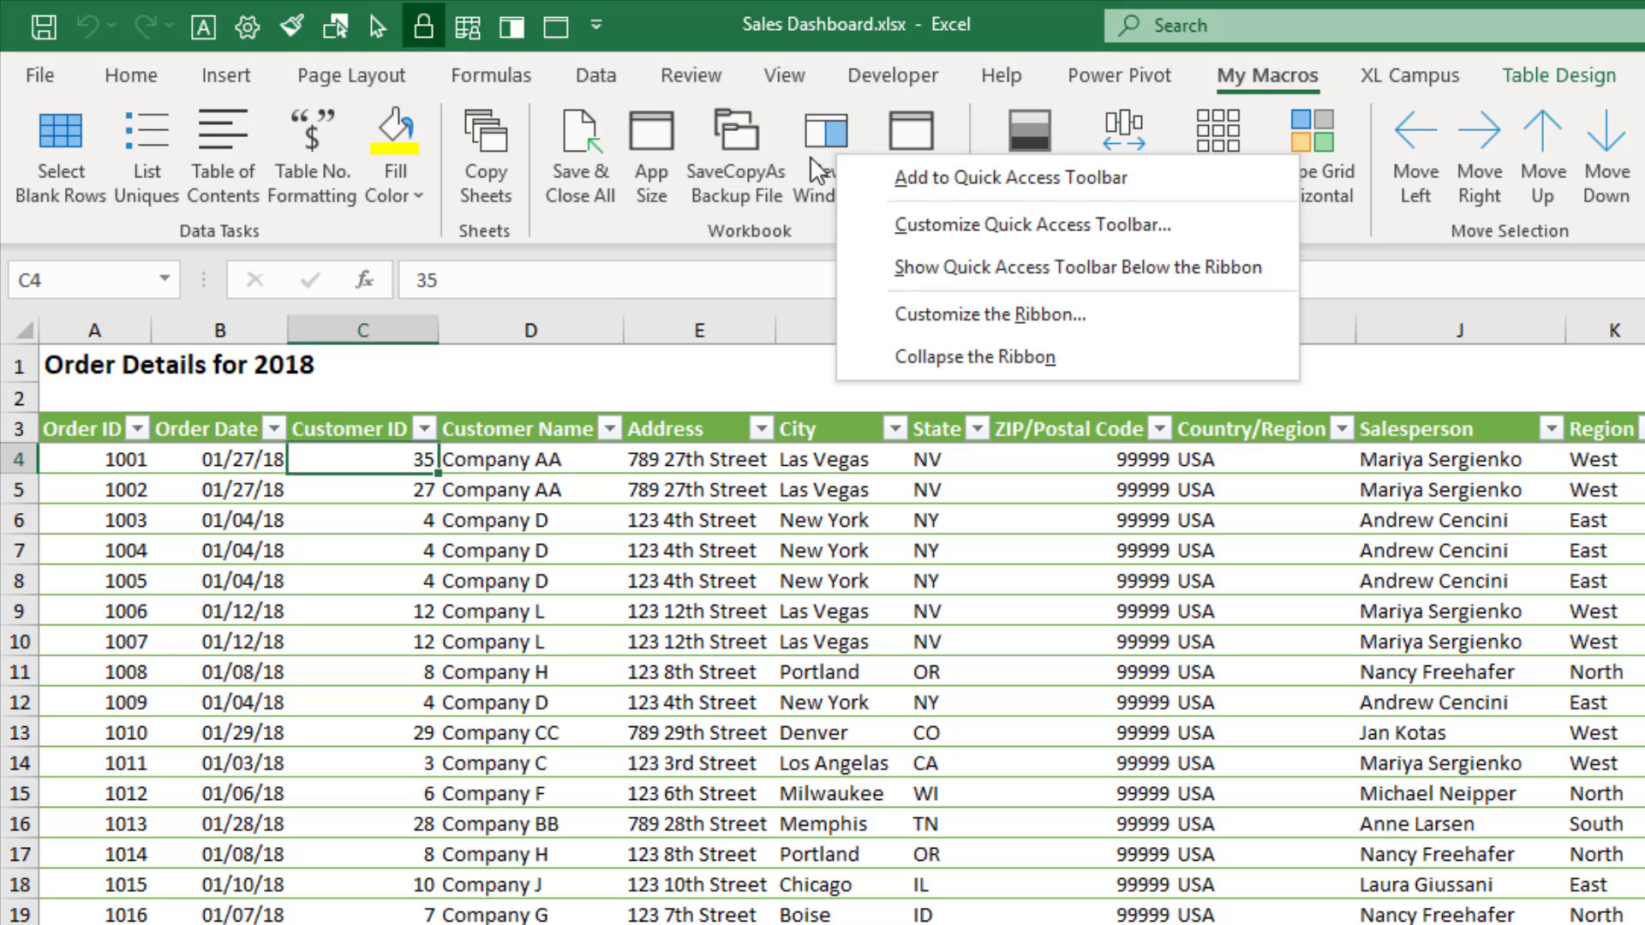
pyautogui.click(542, 57)
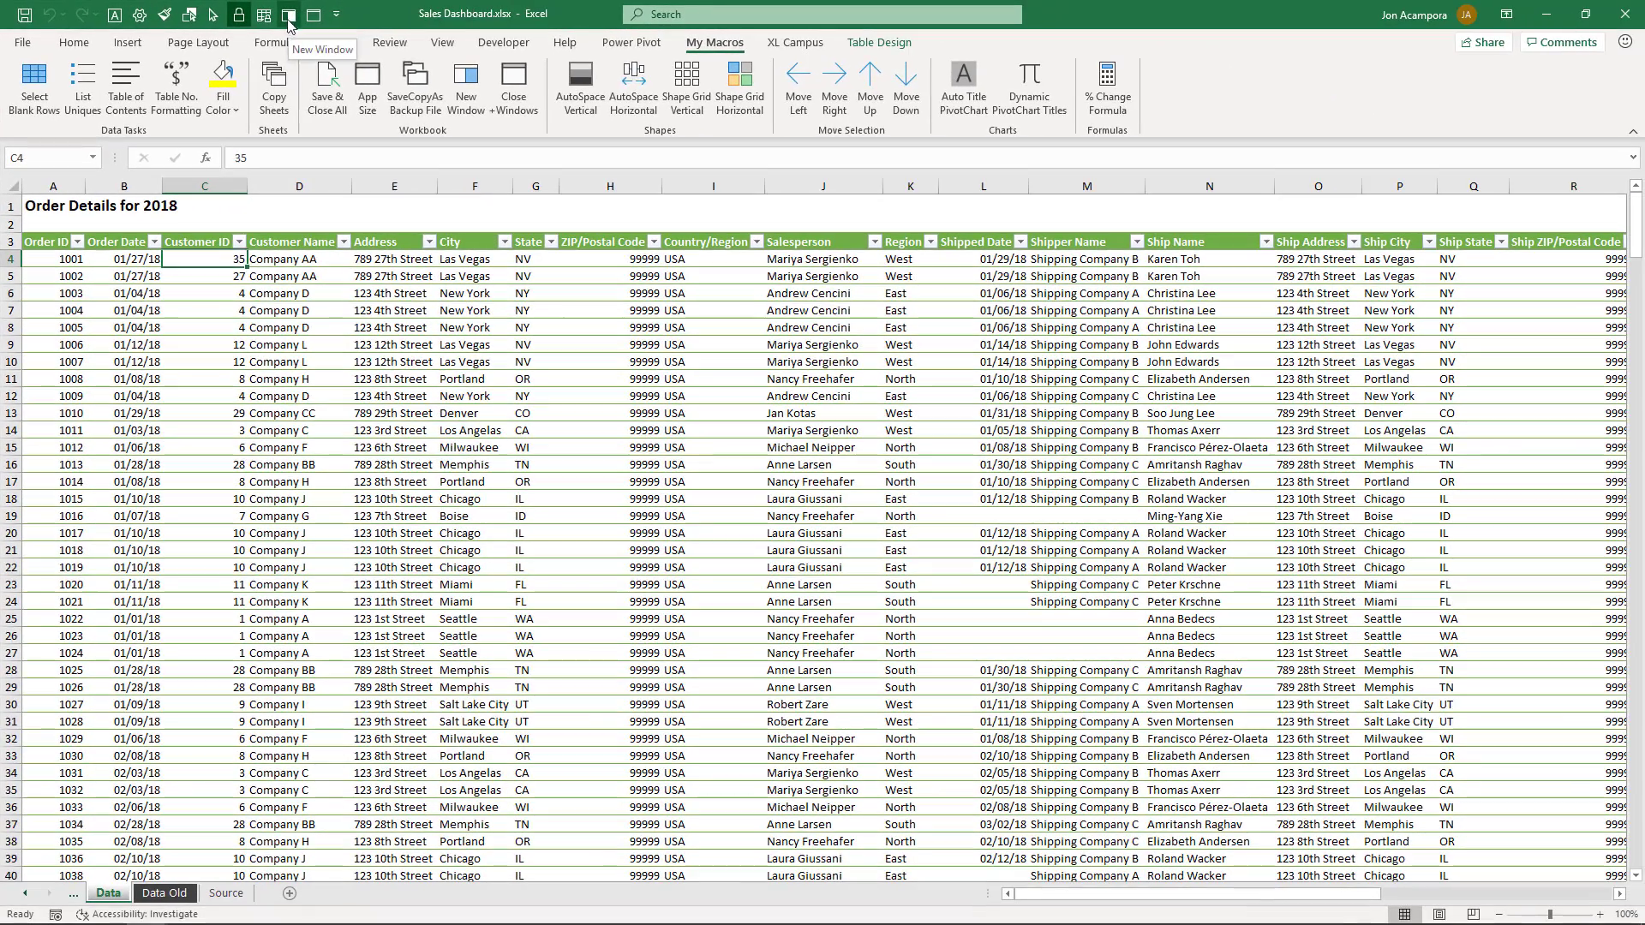
# - Use the Quick Access Toolbar's New Window macro icon to open another workbook window
pyautogui.click(289, 21)
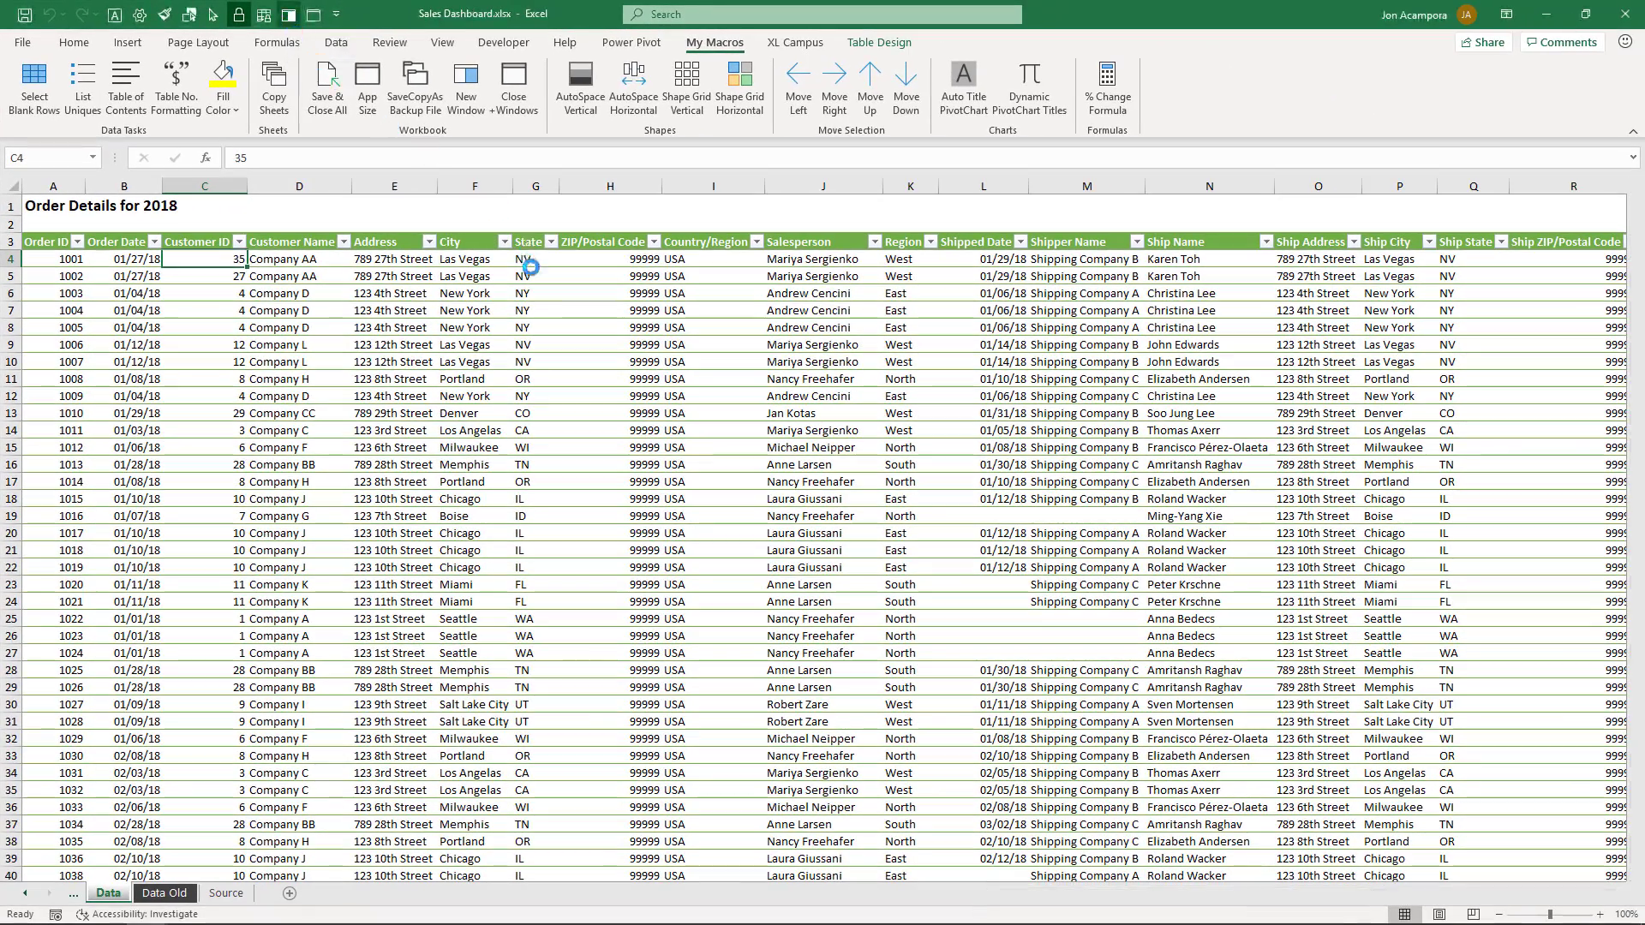